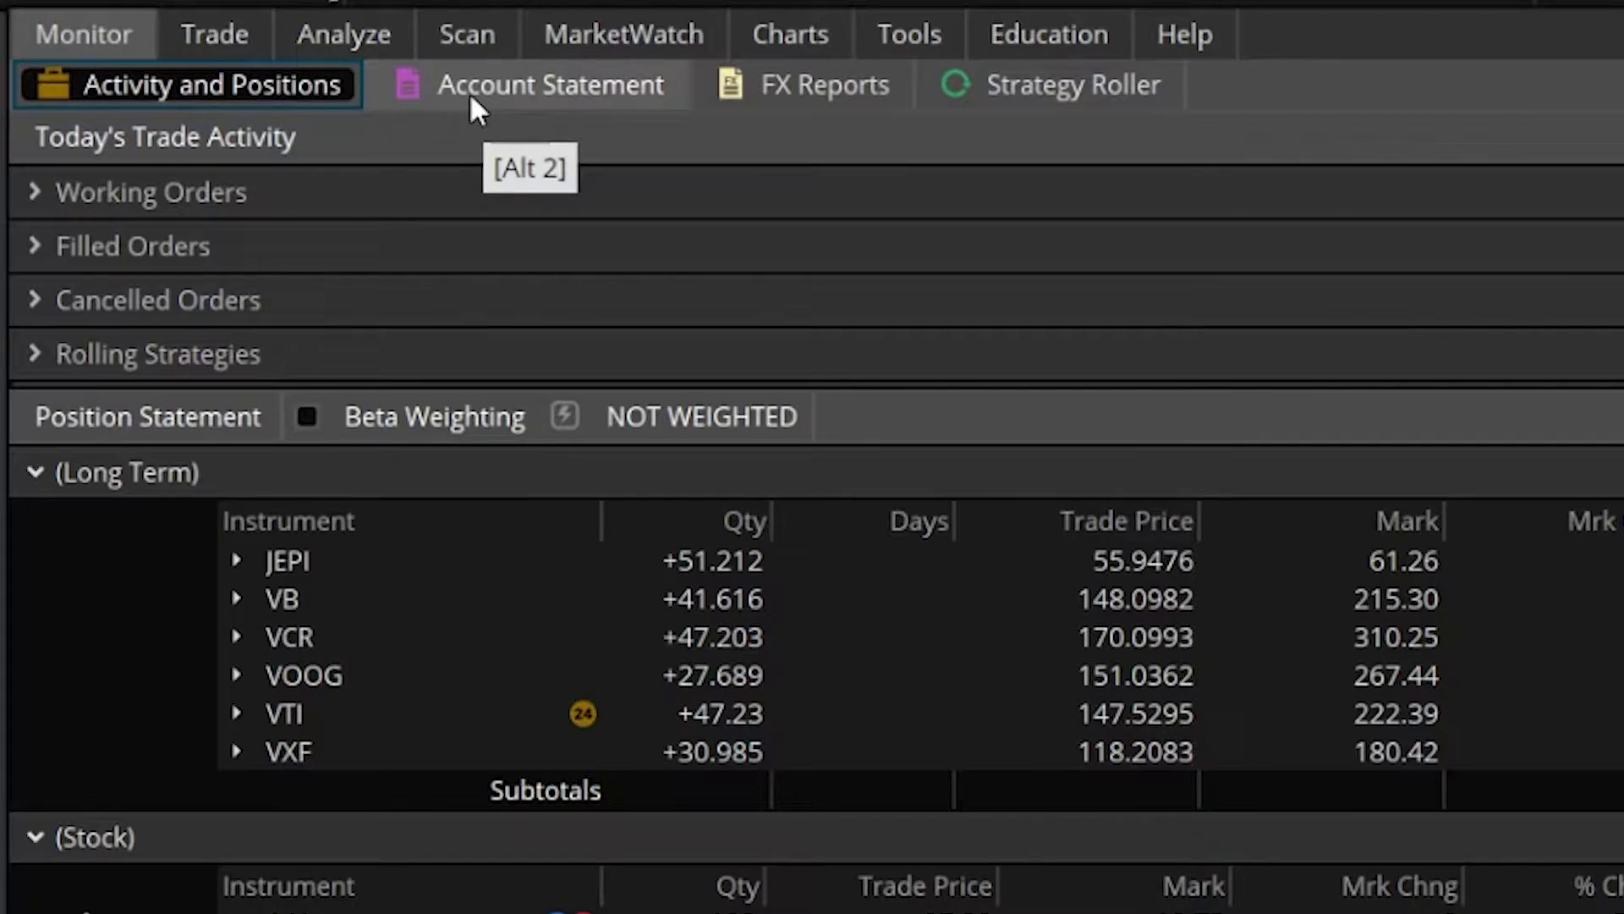
Open the Account Statement and set its period to 7 days back from today
{"action": "left_click", "coordinate": [472, 100]}
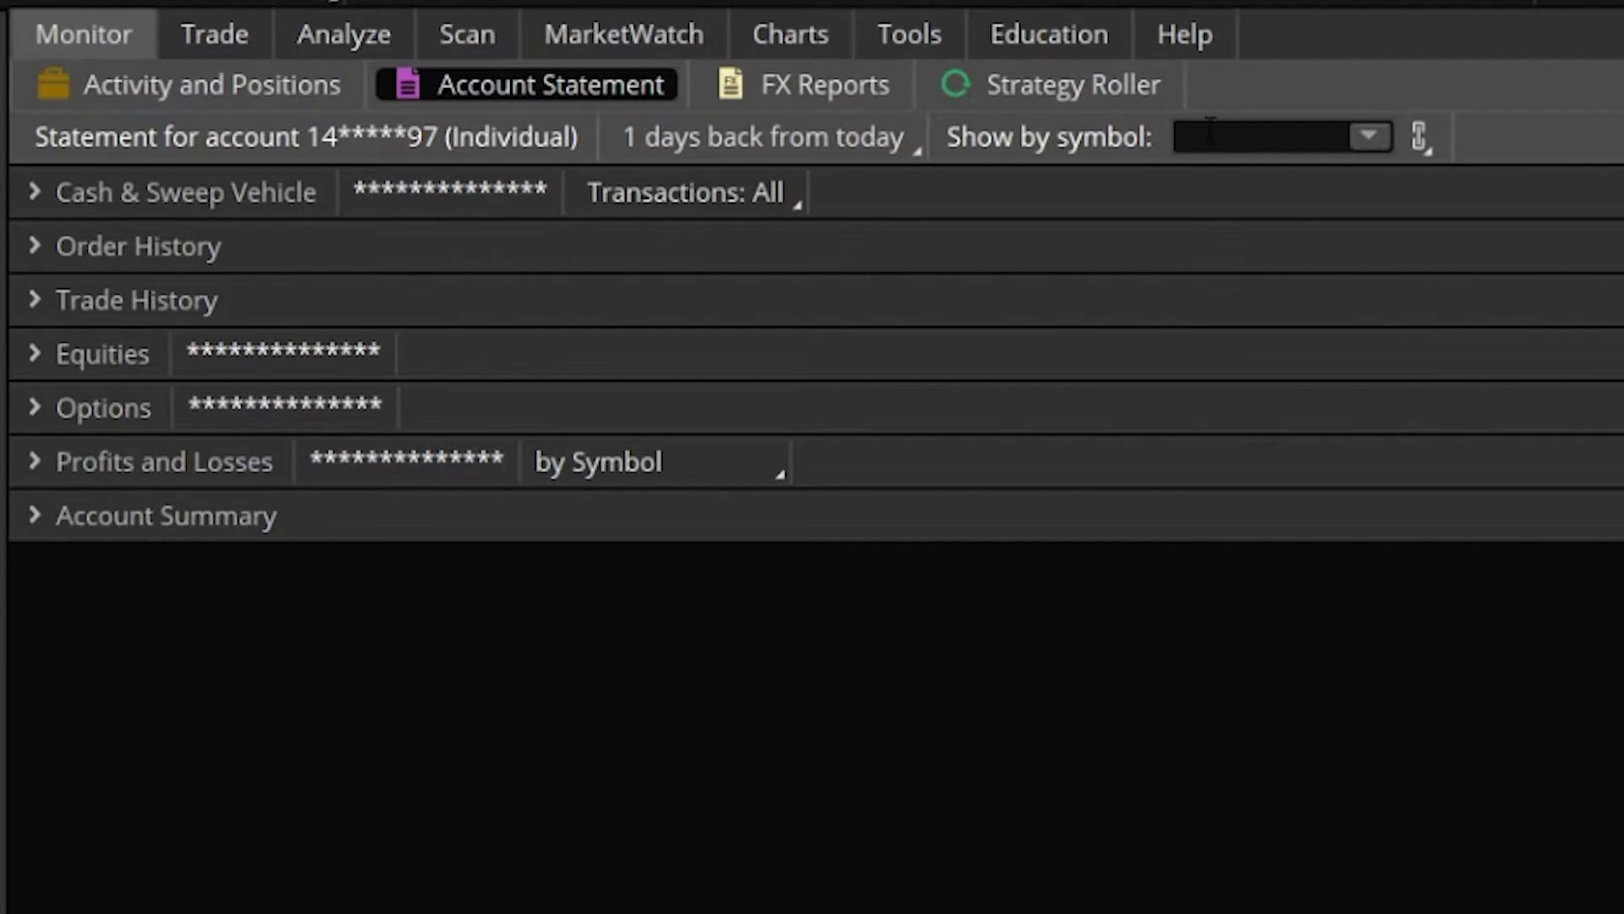
{"action": "left_click", "coordinate": [848, 137]}
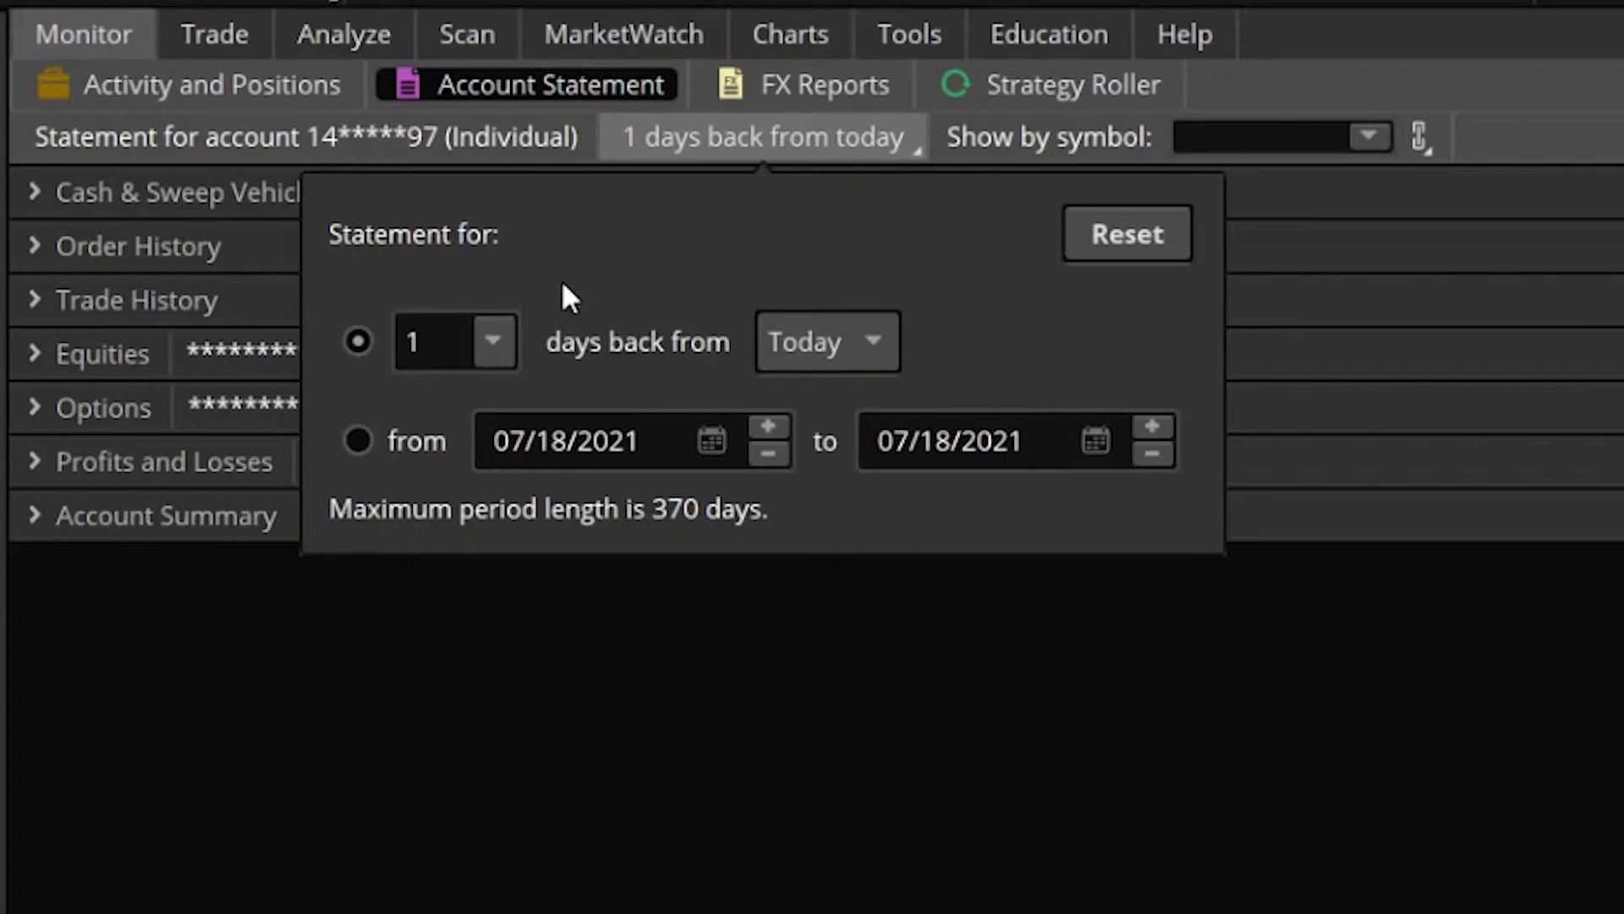
{"action": "left_click", "coordinate": [493, 340]}
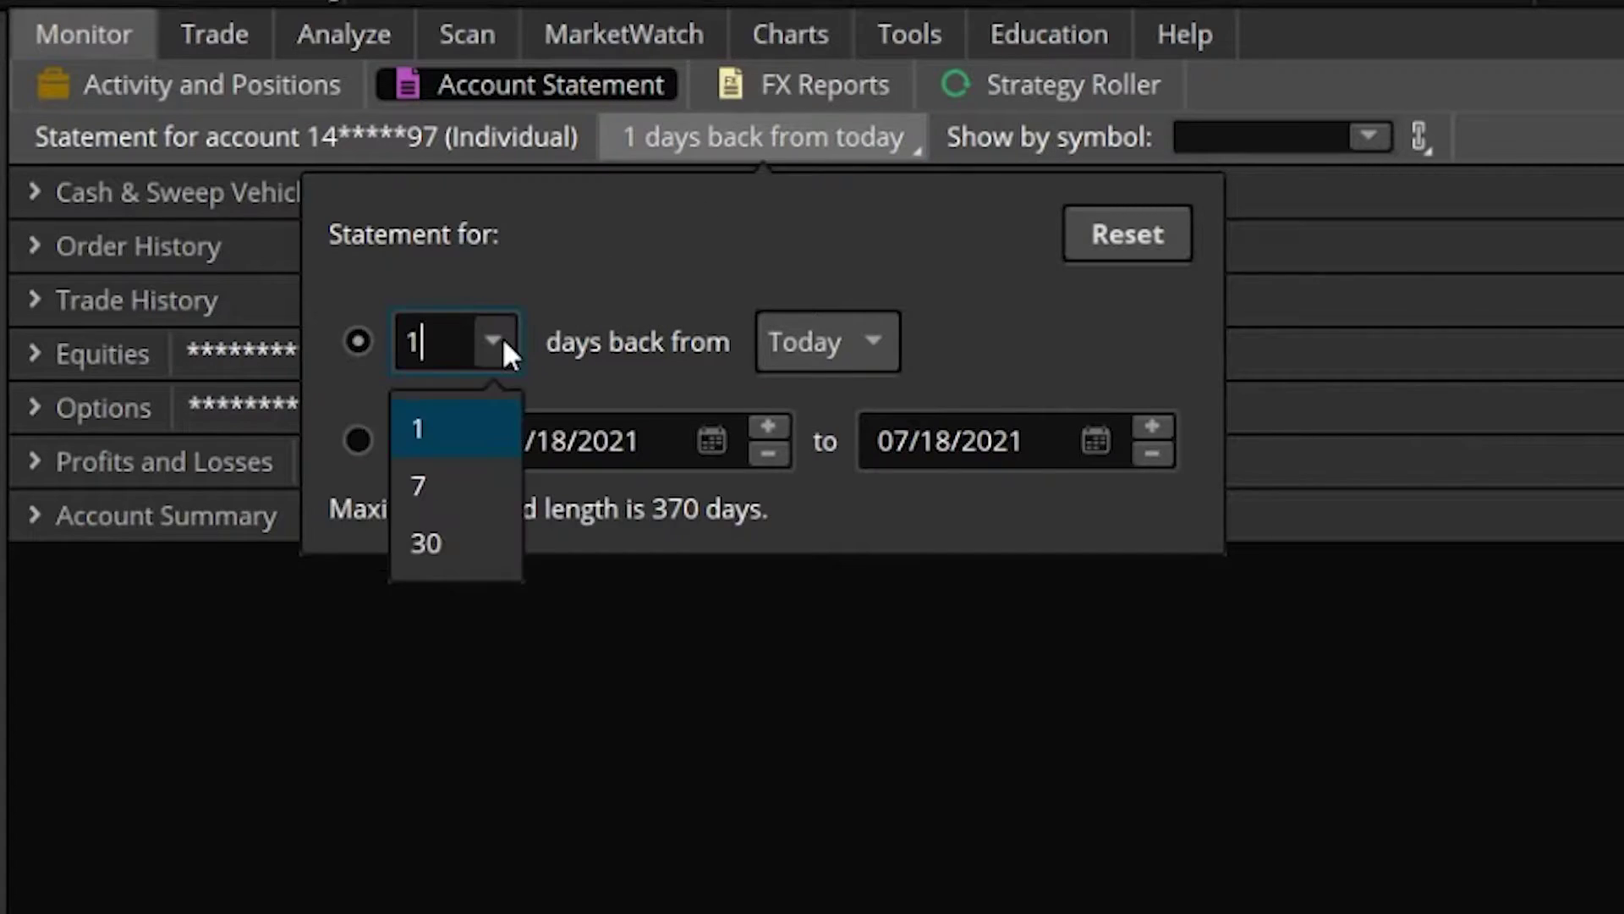
{"action": "left_click", "coordinate": [452, 475]}
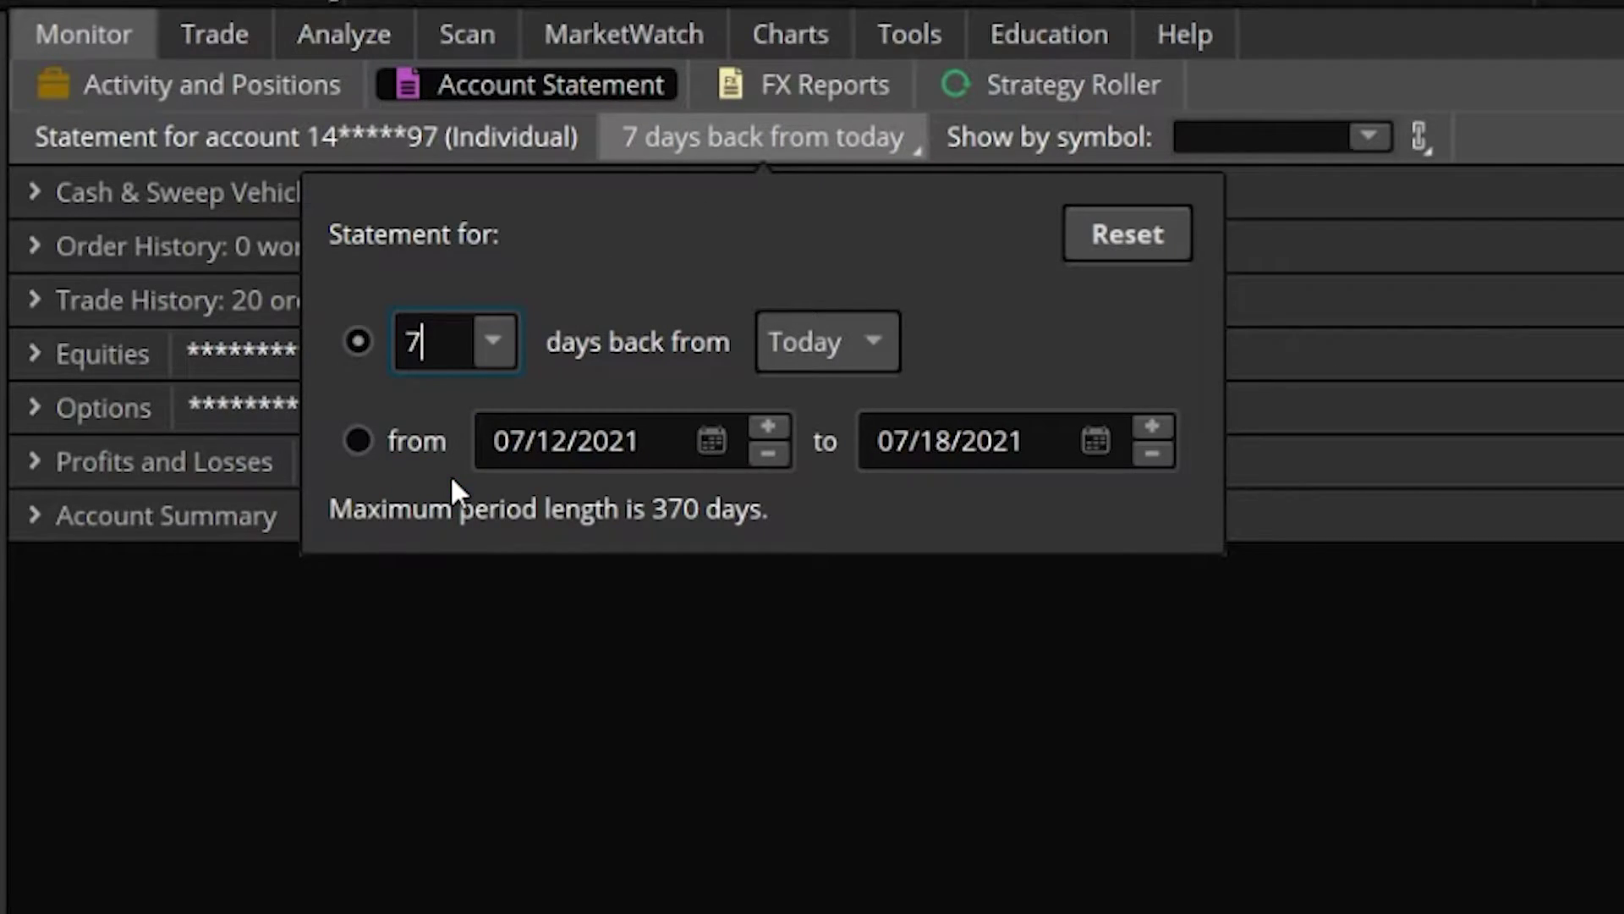
{"action": "left_click", "coordinate": [492, 340]}
{"action": "left_click", "coordinate": [541, 348]}
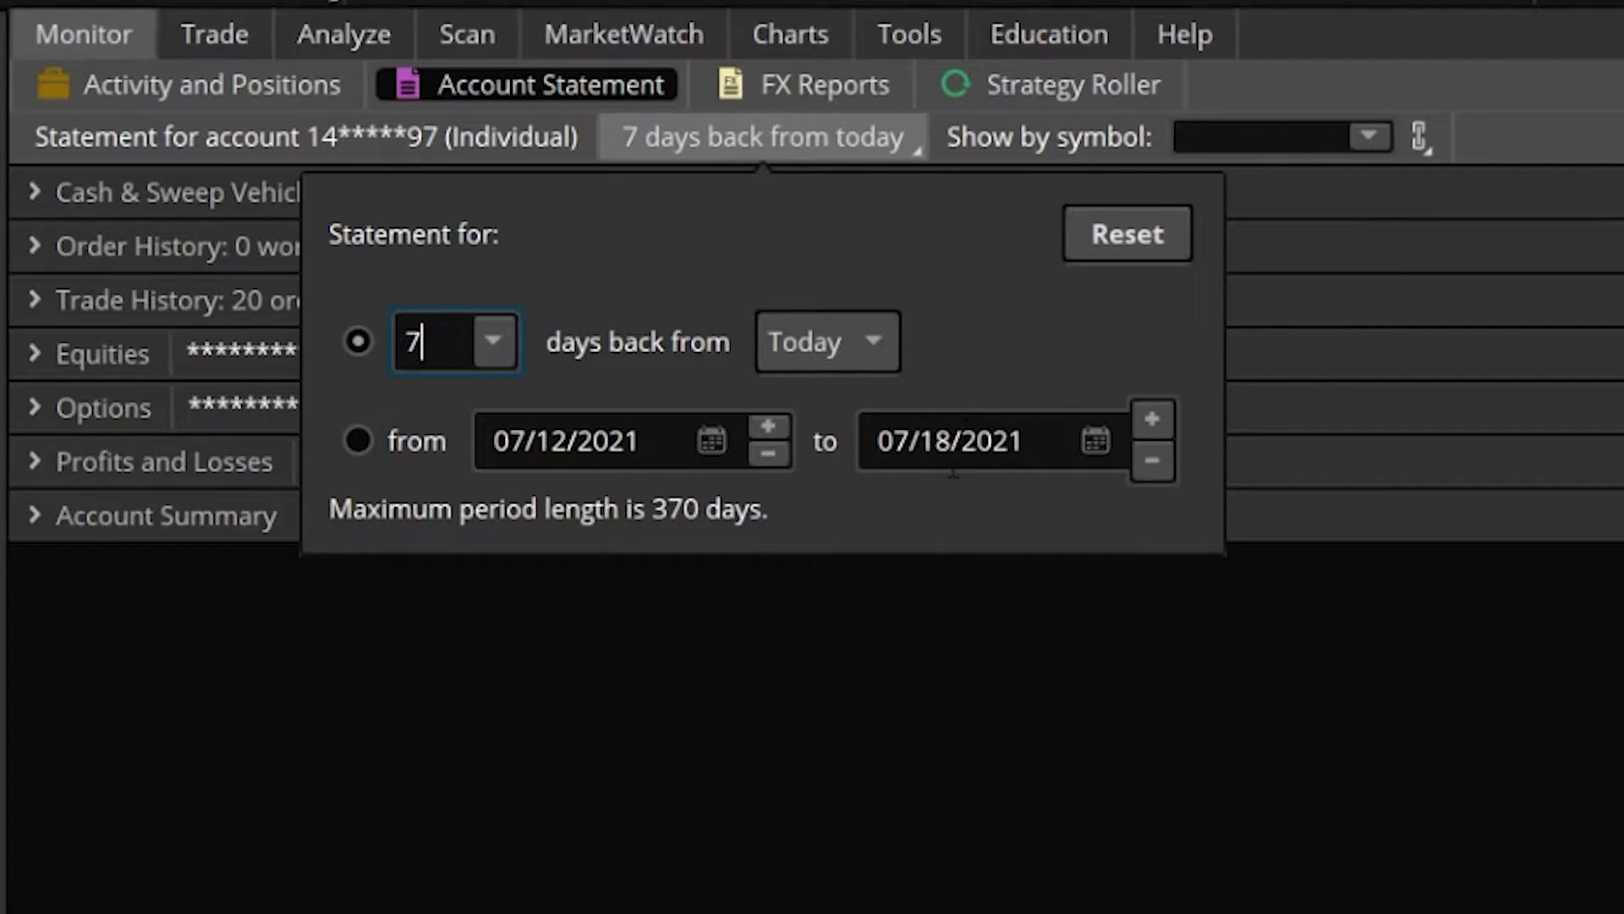
{"action": "left_click", "coordinate": [878, 664]}
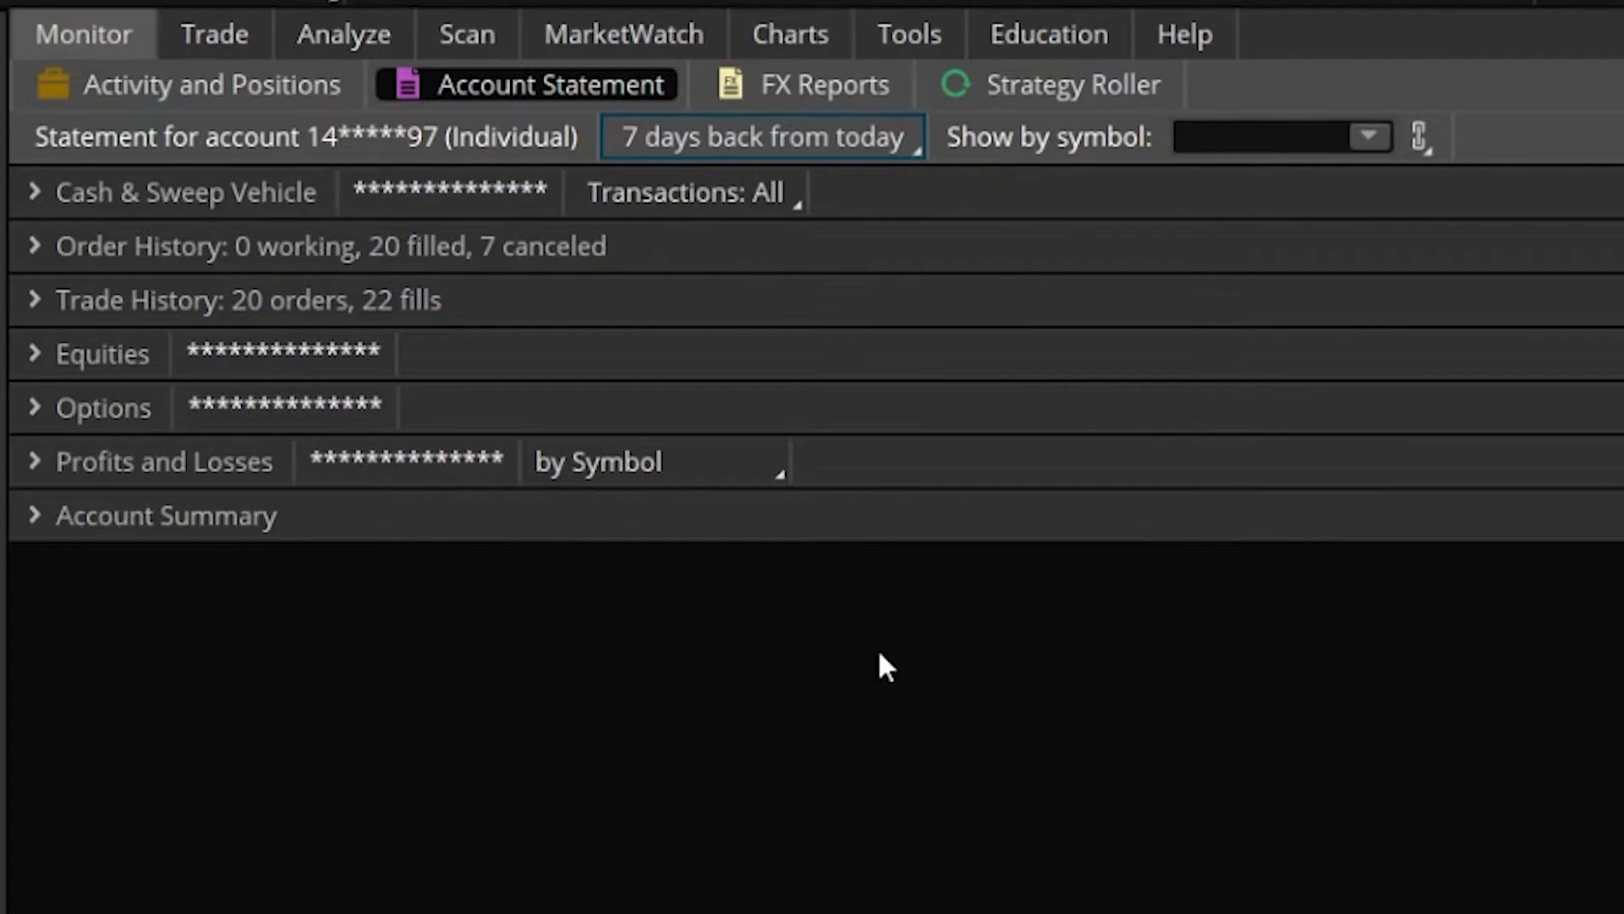
Expand Cash & Sweep Vehicle and filter the transactions to Trades only
{"action": "left_click", "coordinate": [75, 189]}
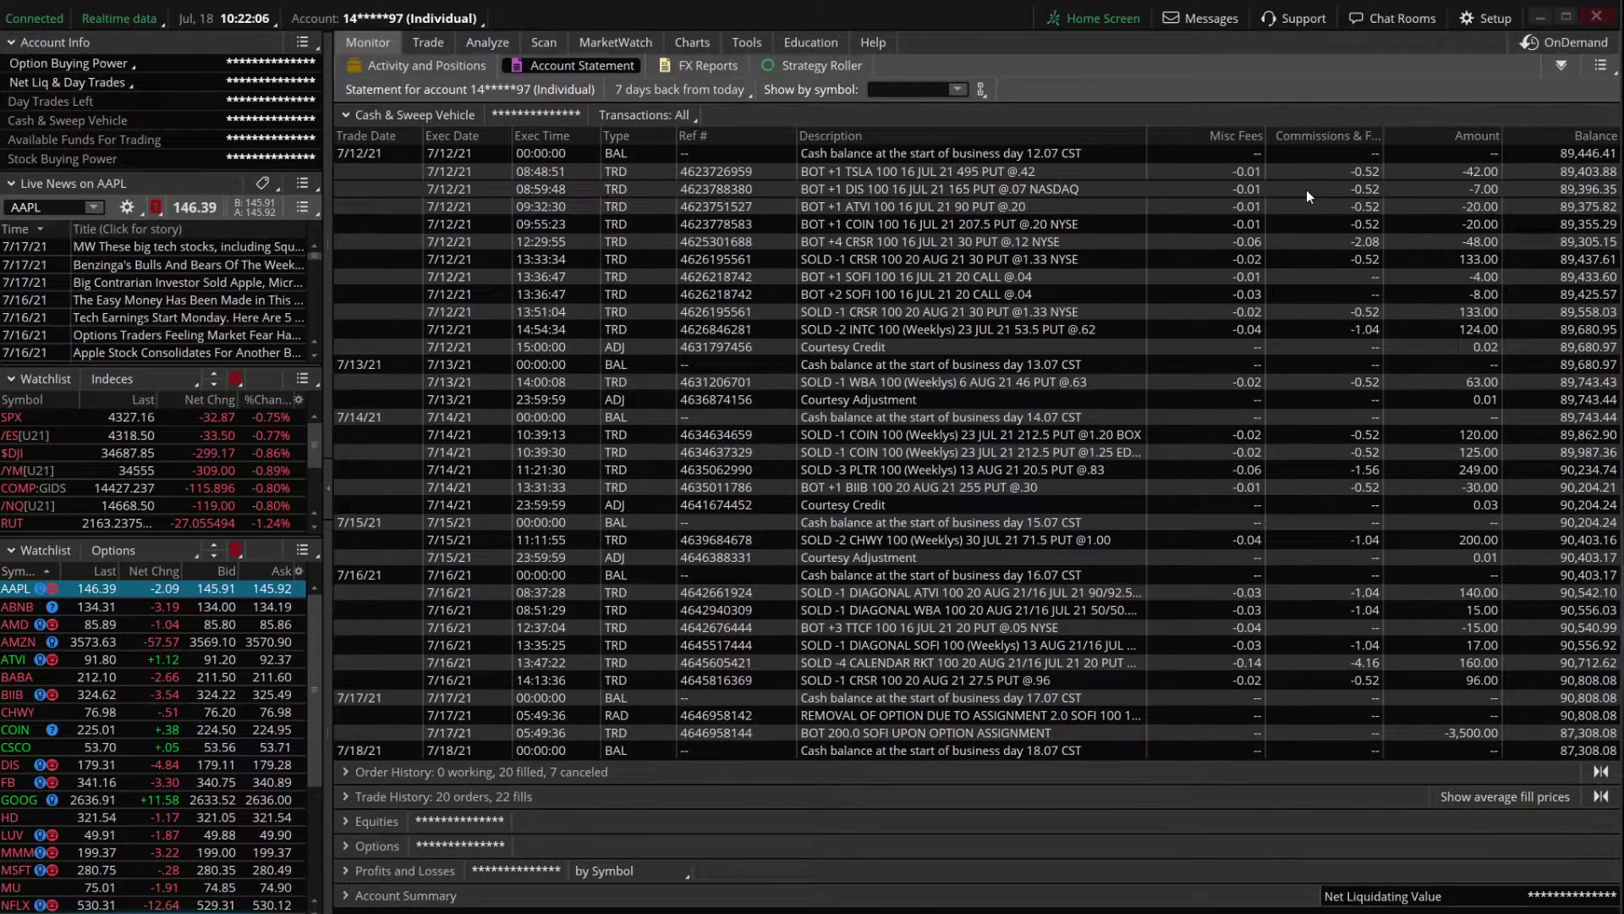
{"action": "left_click", "coordinate": [666, 115]}
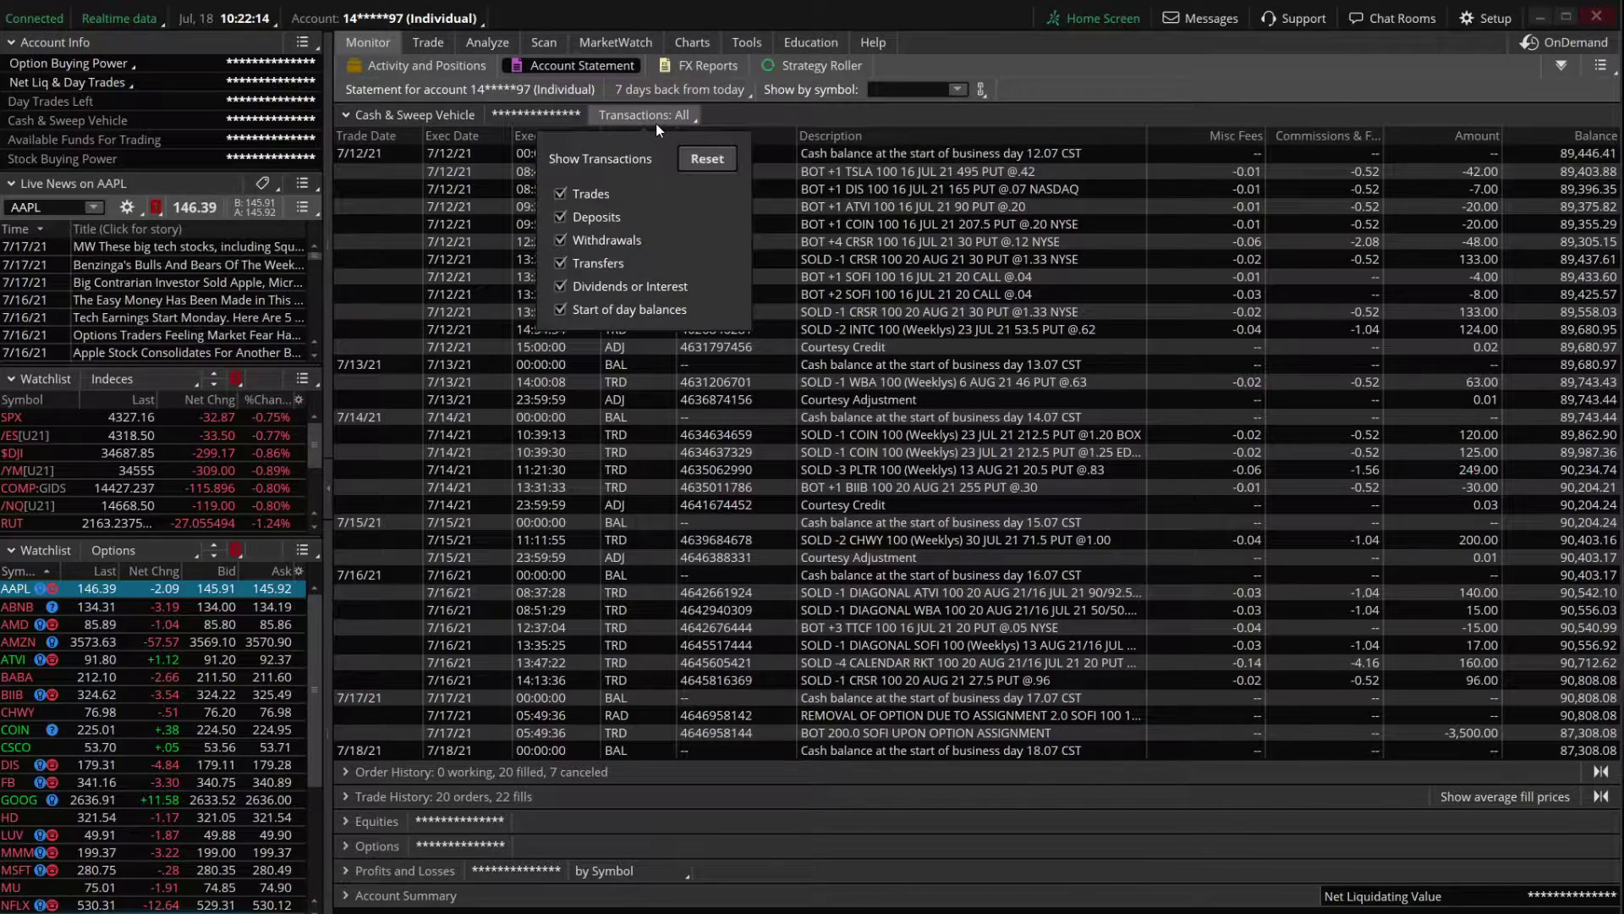
{"action": "left_click", "coordinate": [560, 216]}
{"action": "left_click", "coordinate": [559, 239]}
{"action": "left_click", "coordinate": [560, 263]}
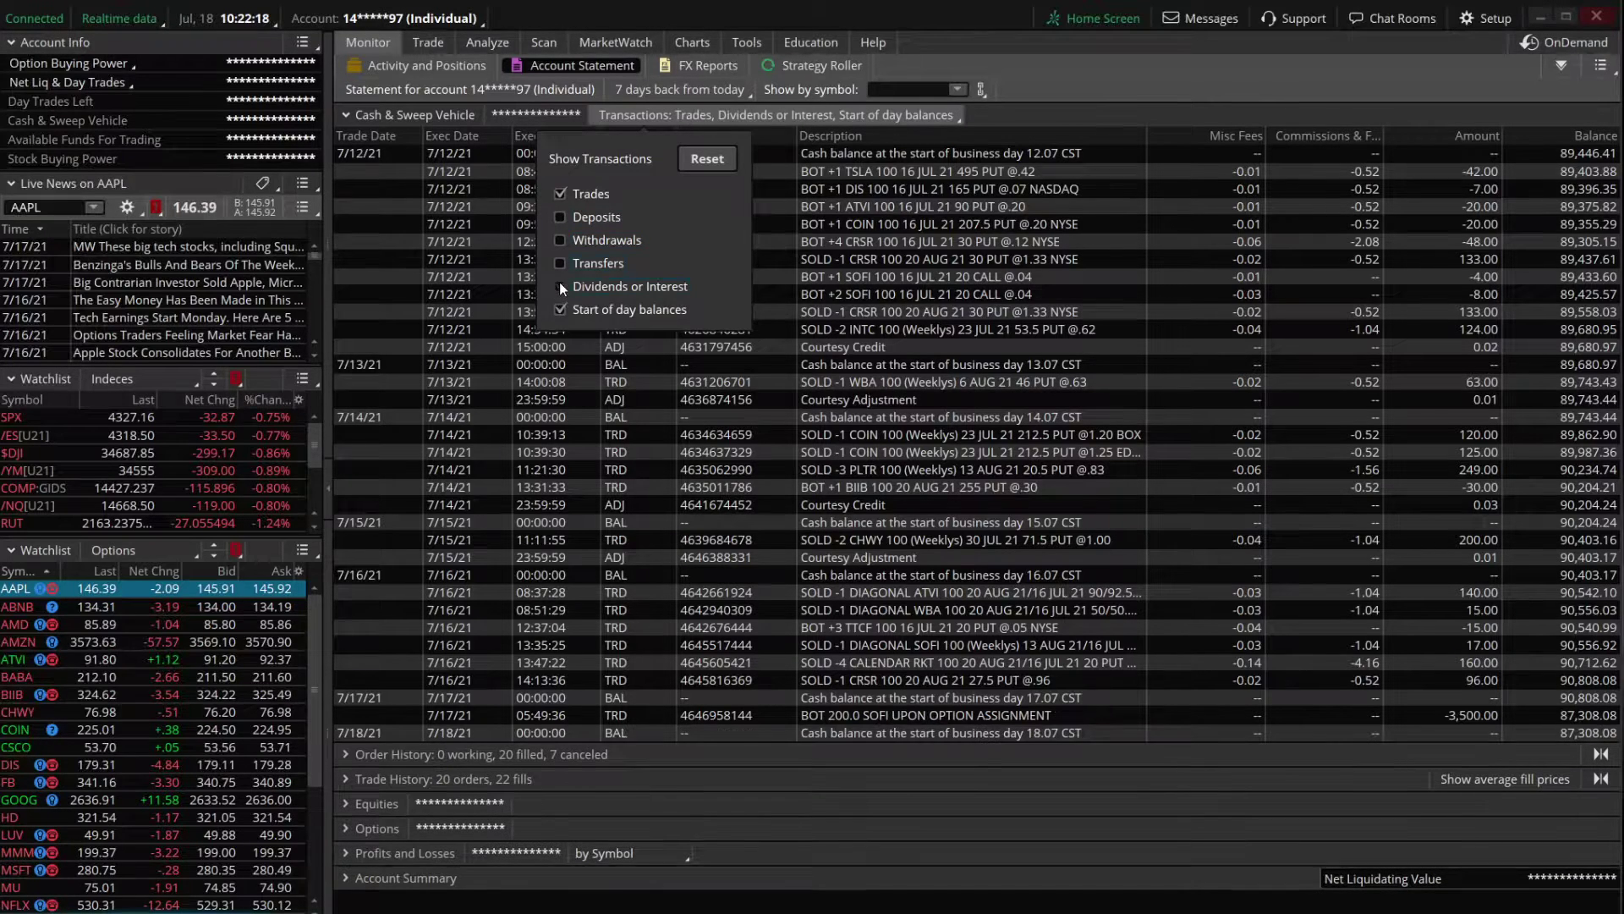
{"action": "left_click", "coordinate": [561, 286]}
{"action": "left_click", "coordinate": [558, 306]}
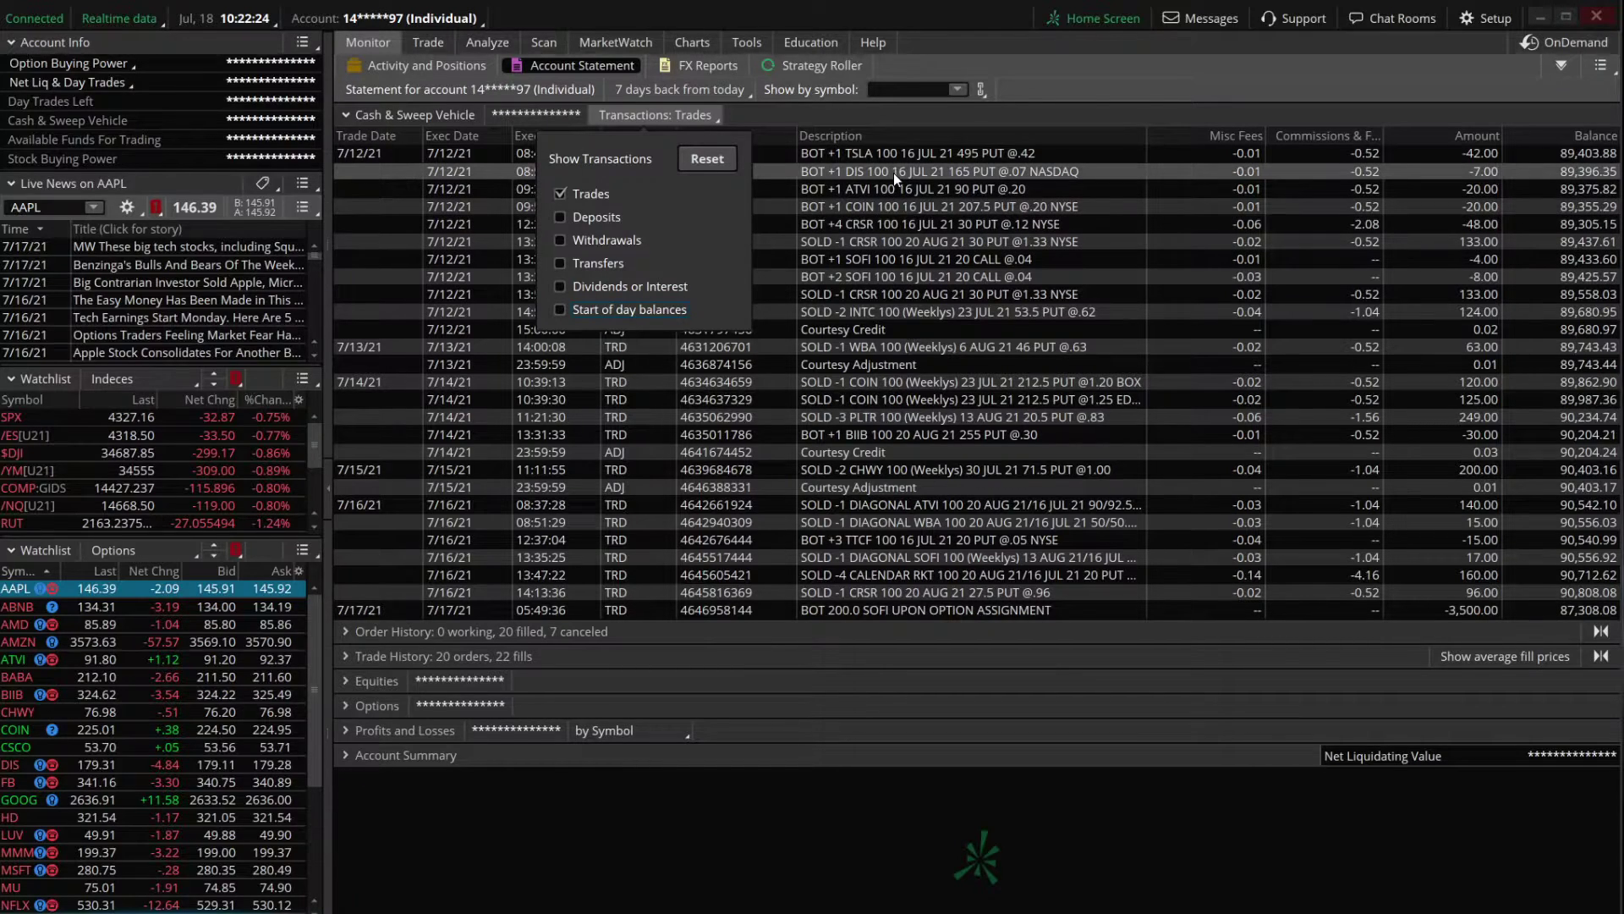
Re-include deposits, transfers, dividends or interest, and start-of-day balances in the transaction filter
{"action": "left_click", "coordinate": [562, 216]}
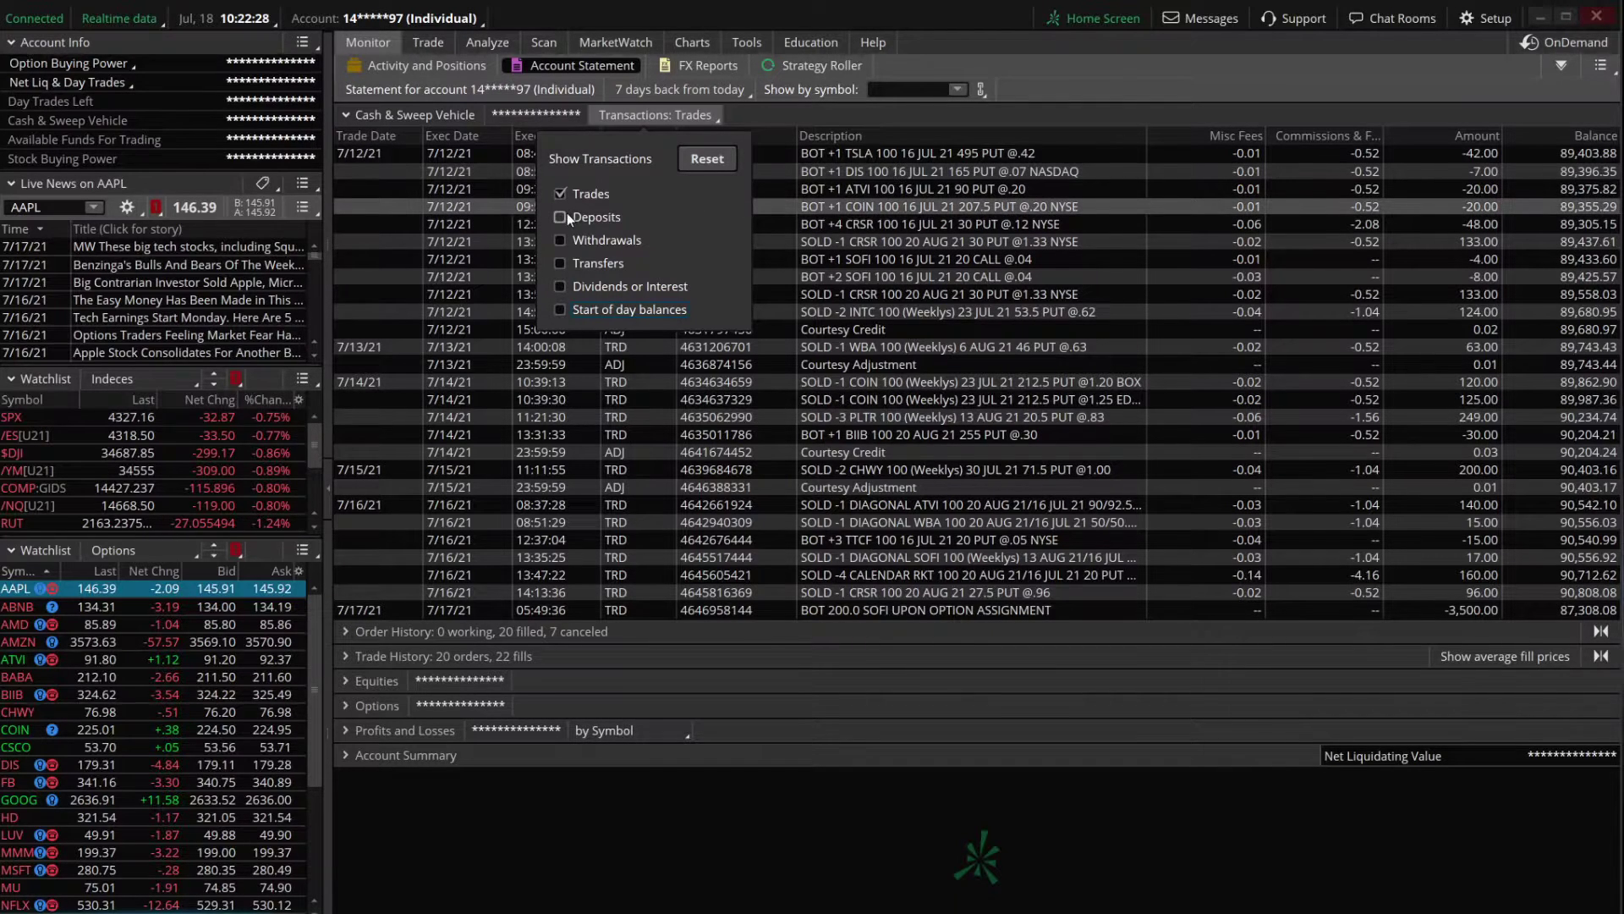
{"action": "left_click", "coordinate": [559, 262]}
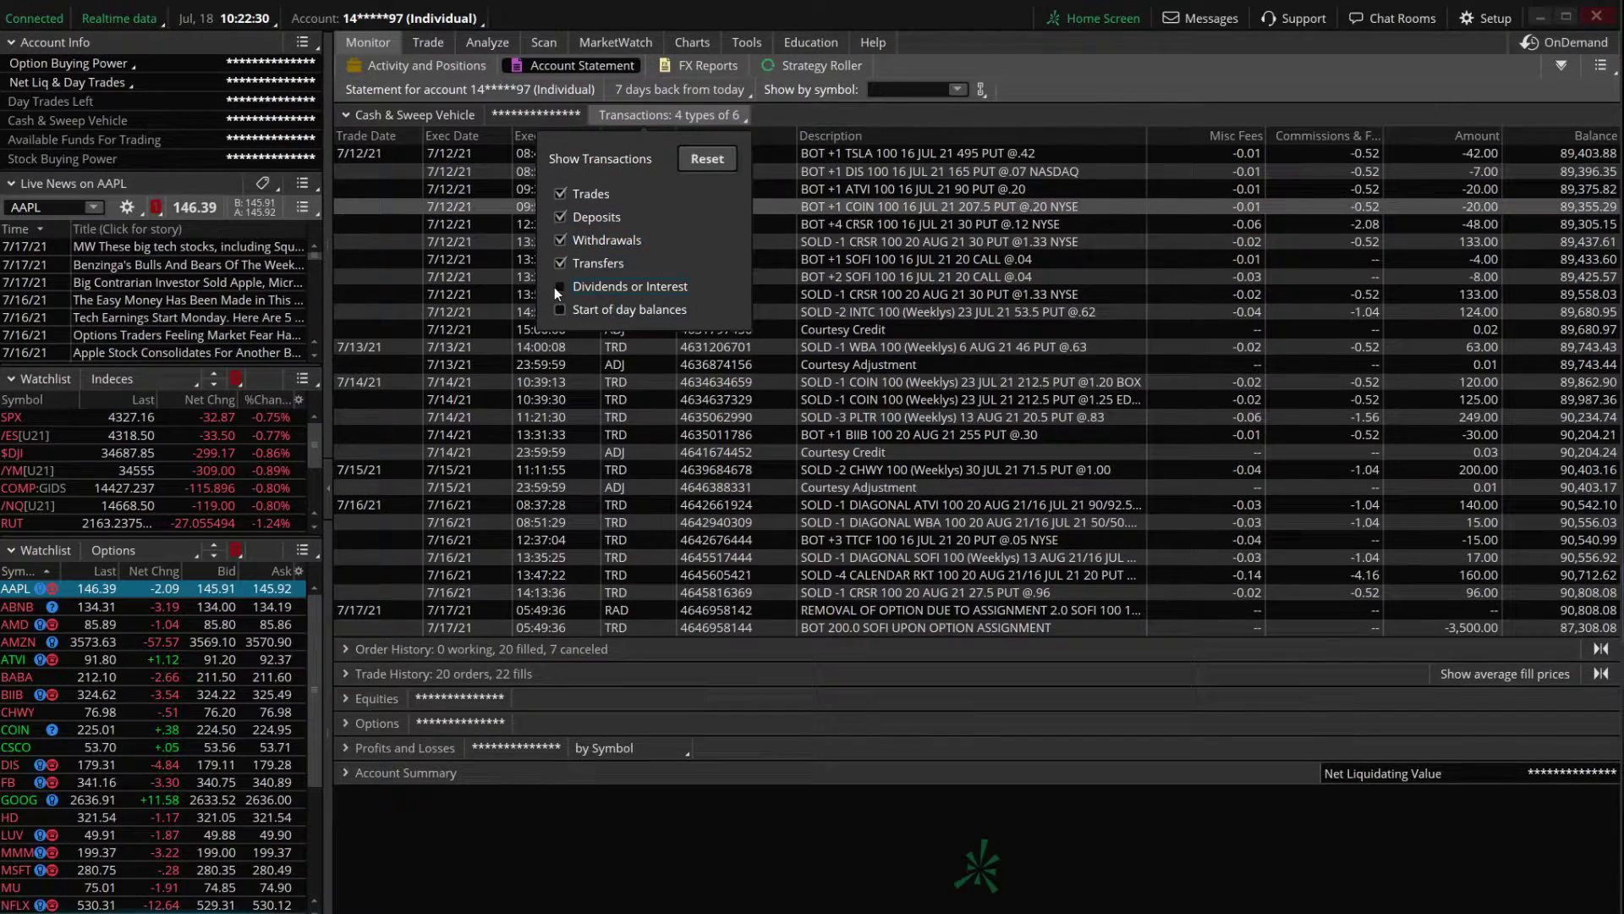
{"action": "left_click", "coordinate": [559, 287]}
{"action": "left_click", "coordinate": [560, 310]}
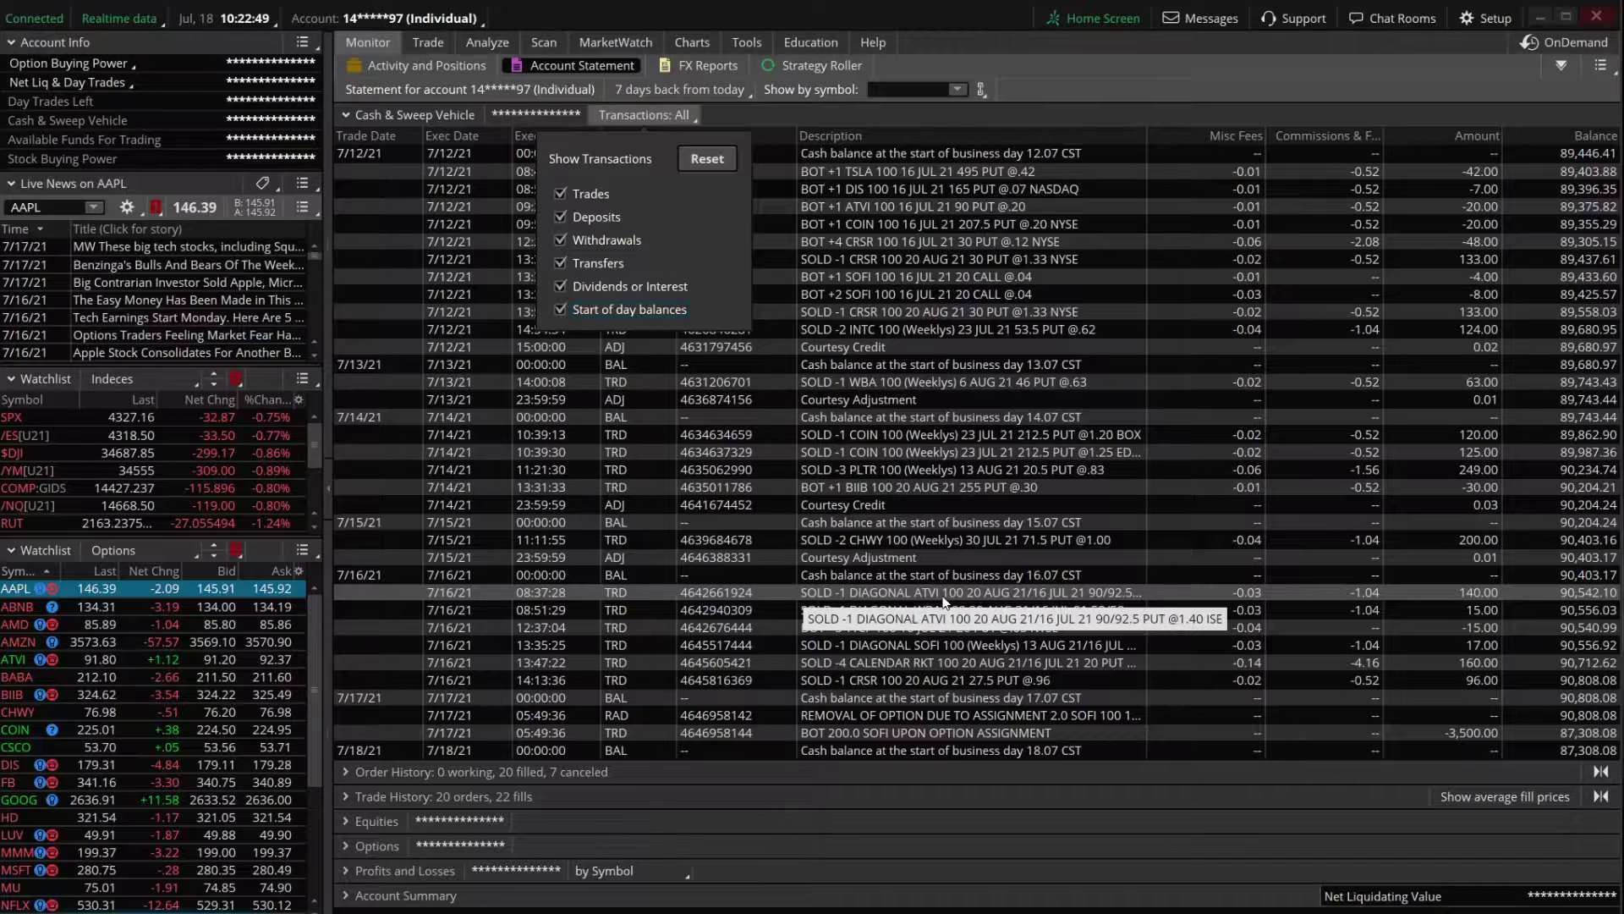
Expand Order History filtered to SOFI, then clear the symbol filter to show all symbols
{"action": "left_click", "coordinate": [345, 115]}
{"action": "left_click", "coordinate": [352, 138]}
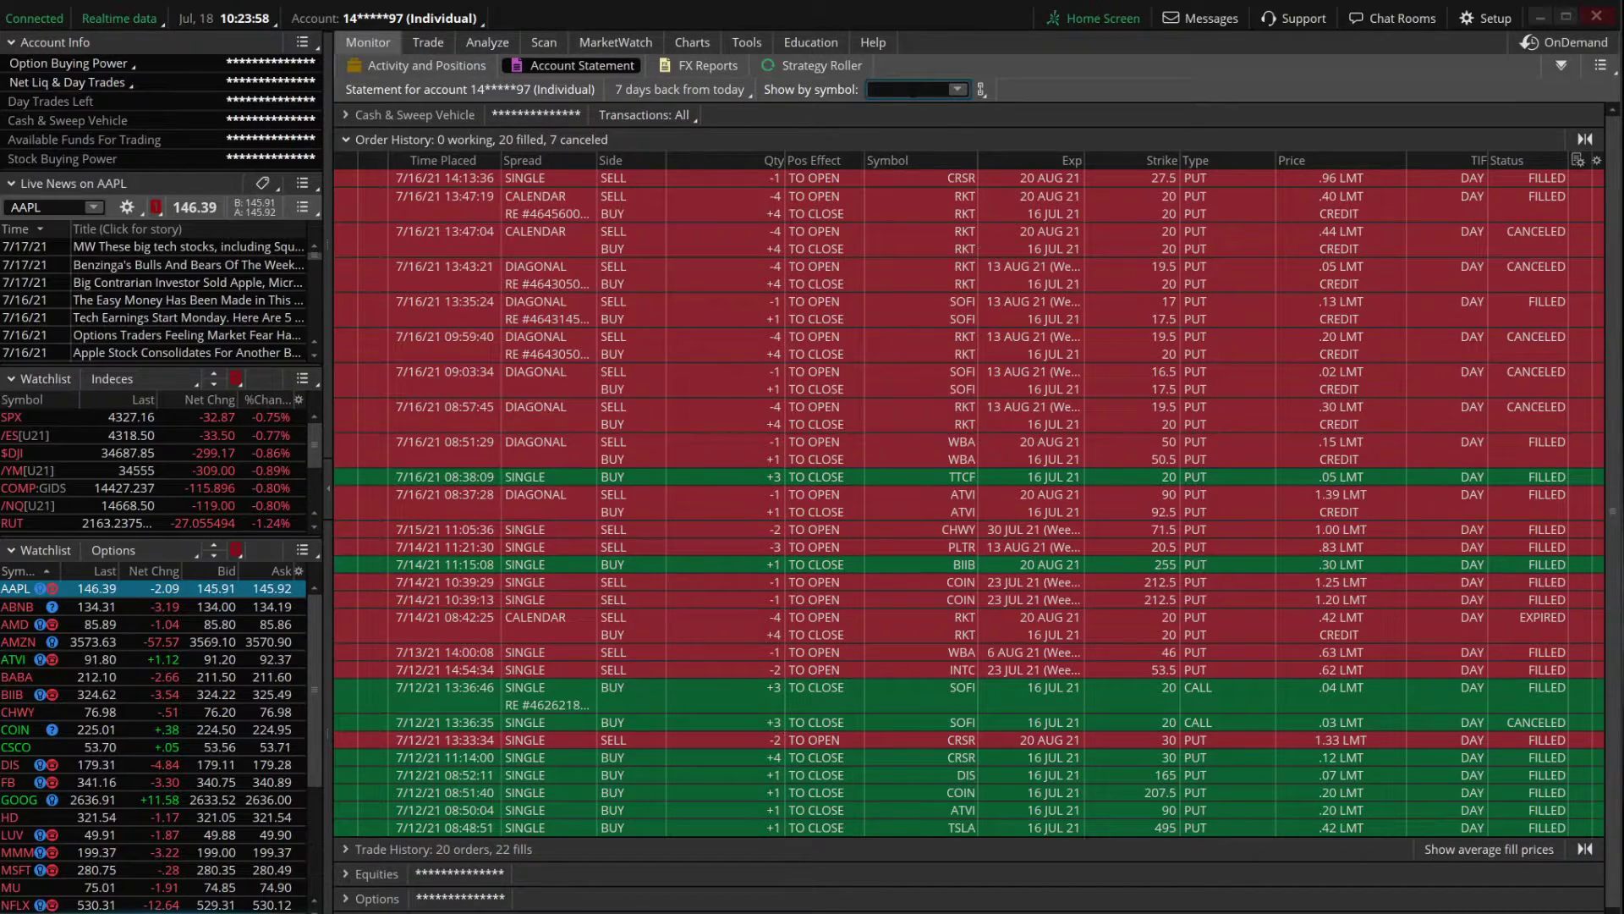
{"action": "type", "text": "SOFI"}
{"action": "key", "text": "Return"}
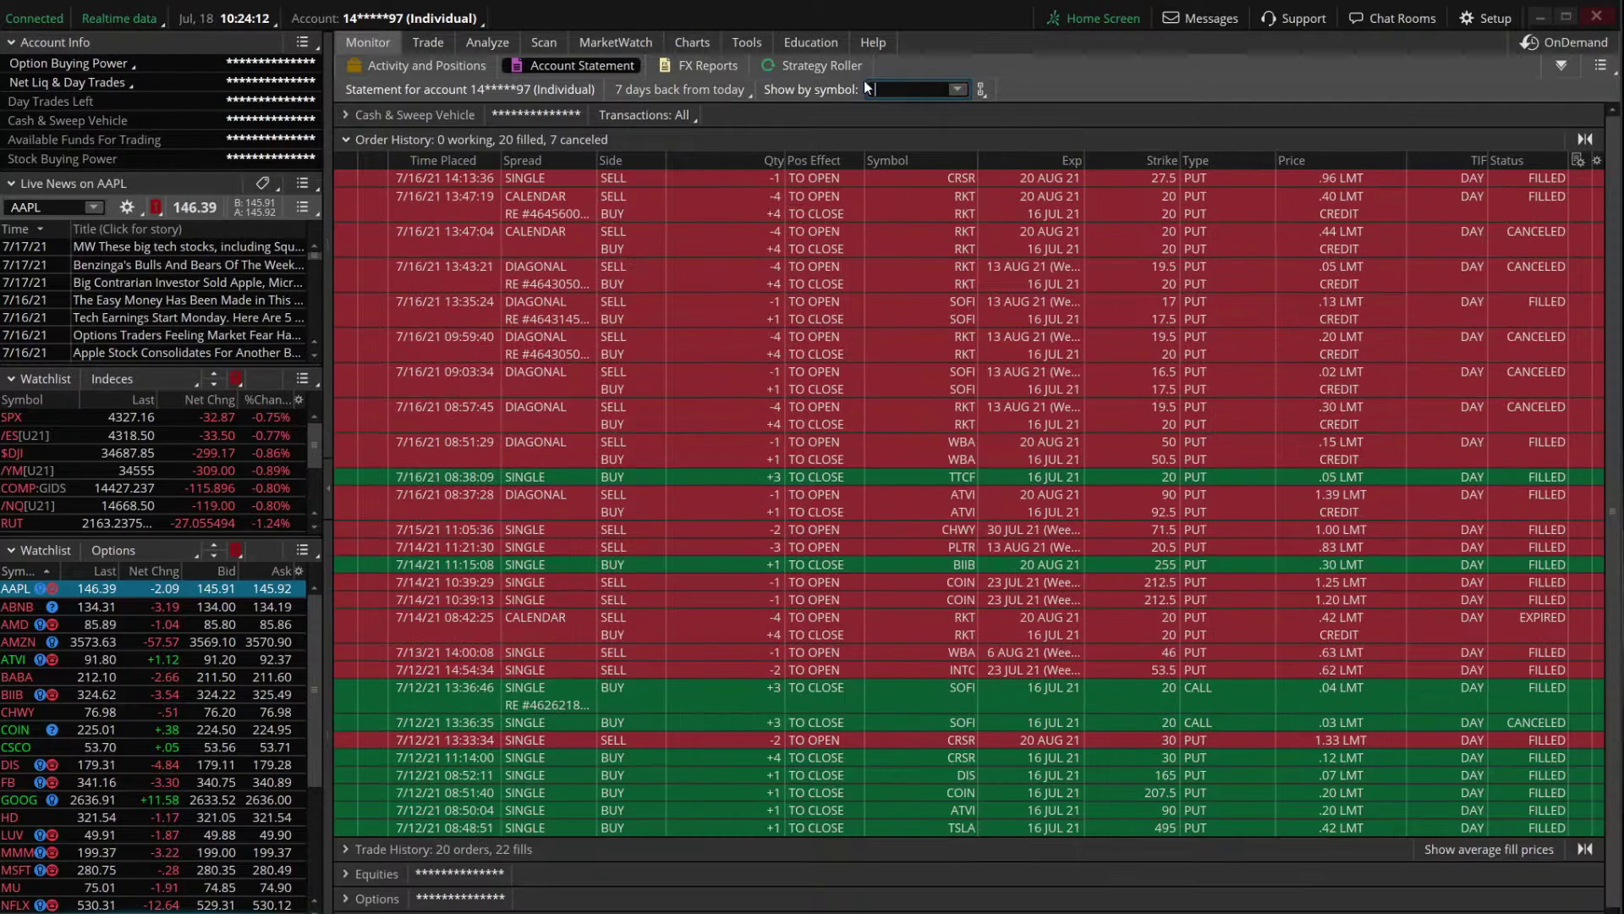
{"action": "key", "text": "BackSpace"}
{"action": "key", "text": "BackSpace"}
{"action": "key", "text": "BackSpace"}
{"action": "key", "text": "BackSpace"}
{"action": "key", "text": "Return"}
Expand Trade History, filter it by the symbol PLTR, then collapse it
{"action": "left_click", "coordinate": [354, 145]}
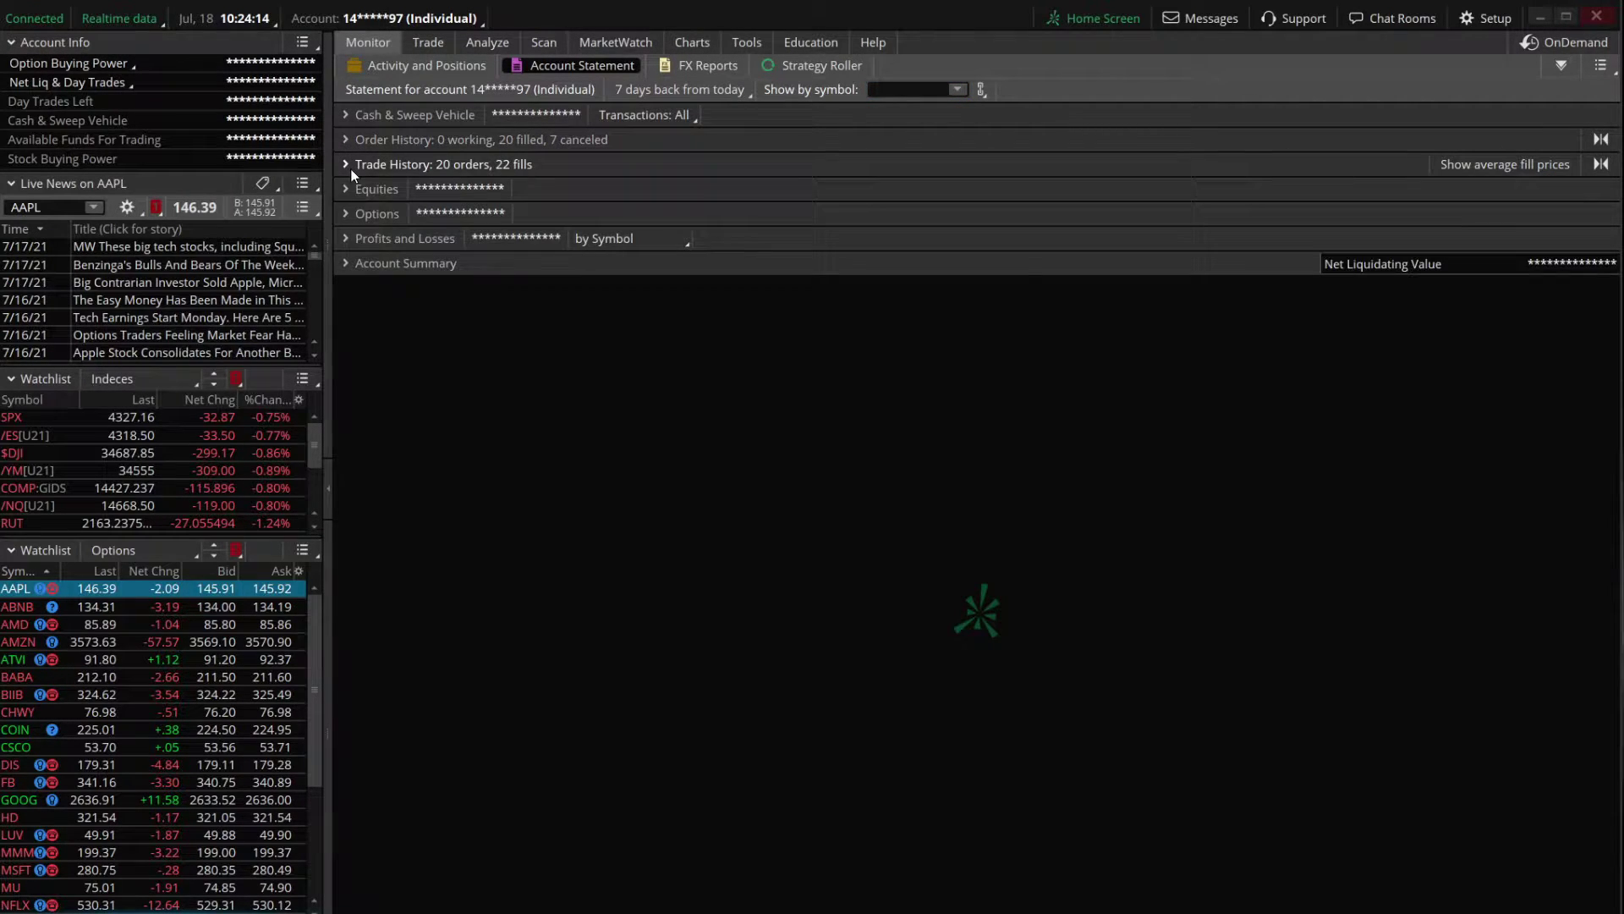
{"action": "left_click", "coordinate": [343, 166]}
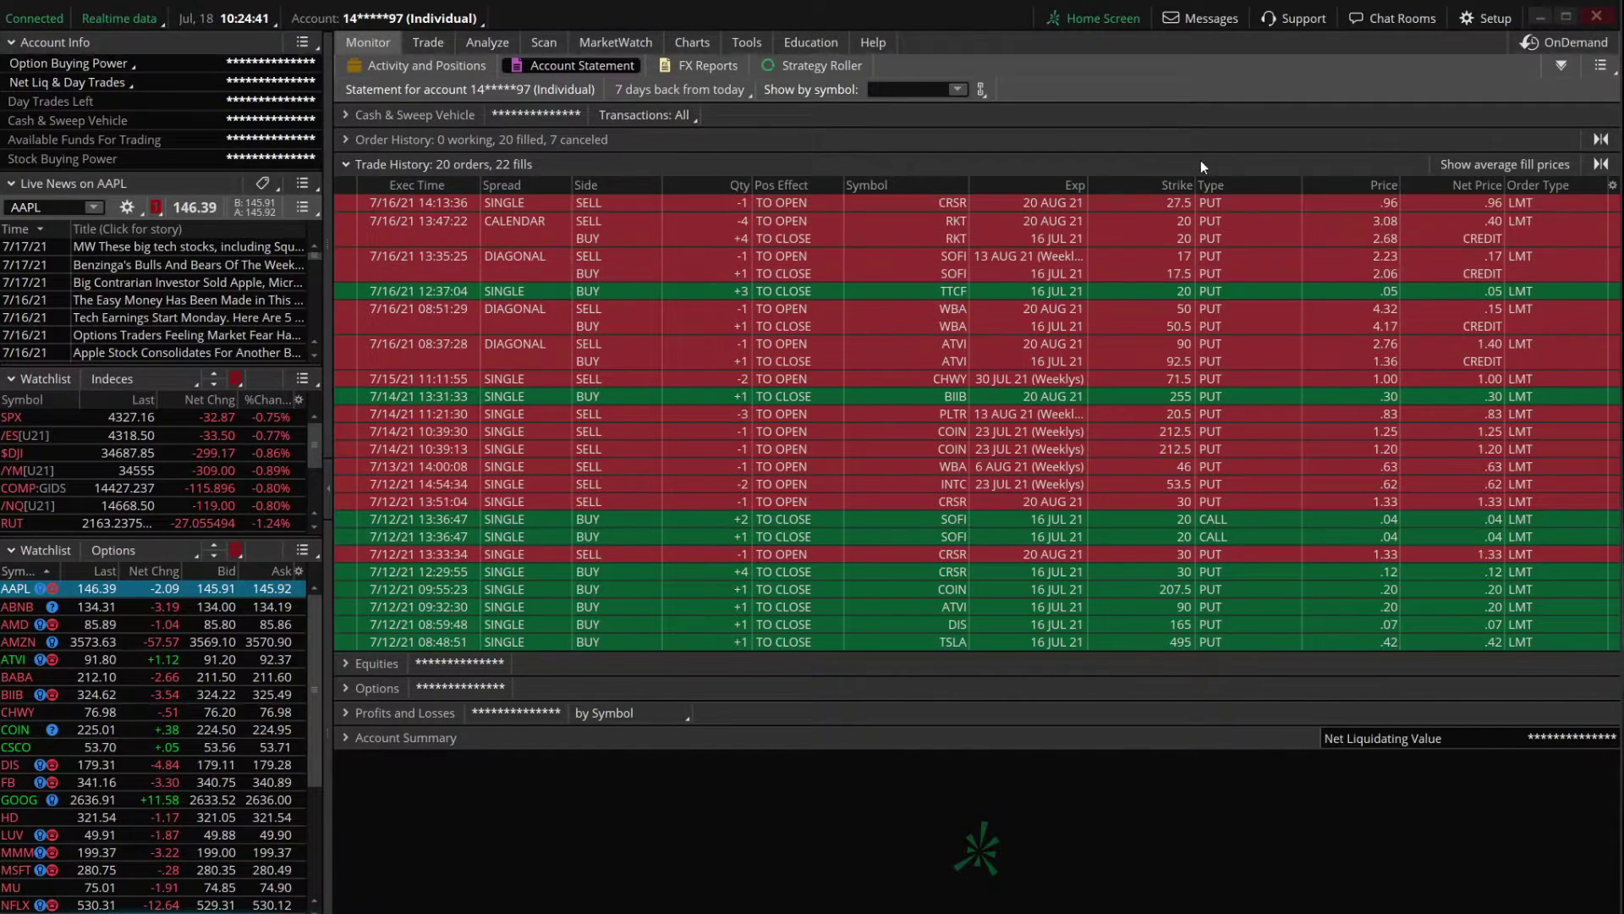
{"action": "left_click", "coordinate": [875, 89]}
{"action": "type", "text": "PLTR"}
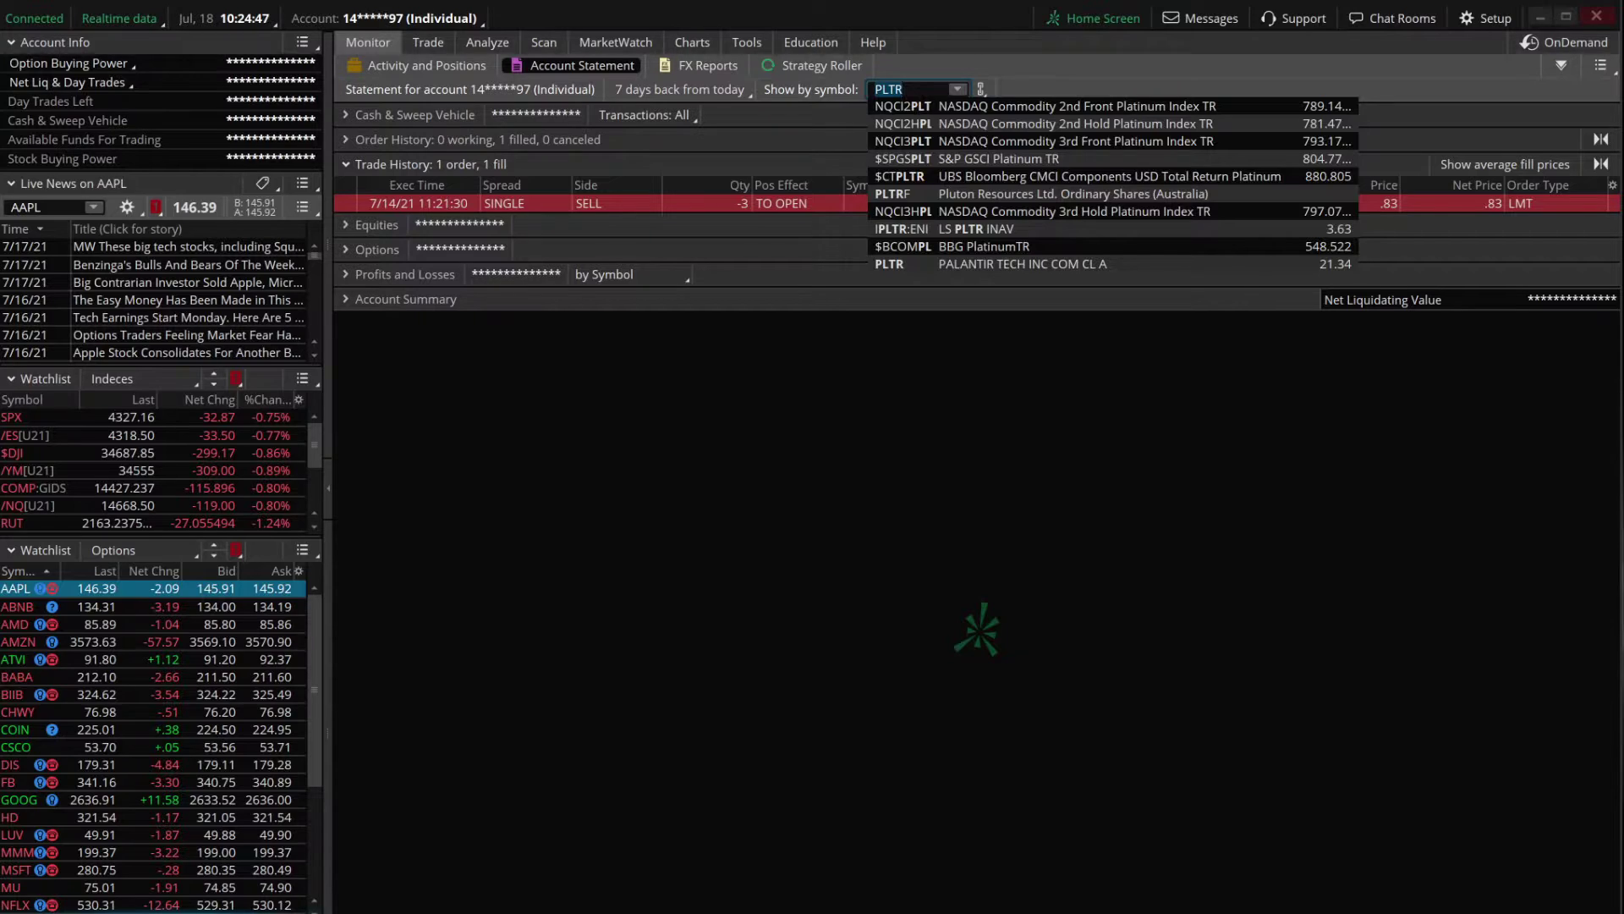
{"action": "left_click", "coordinate": [888, 264]}
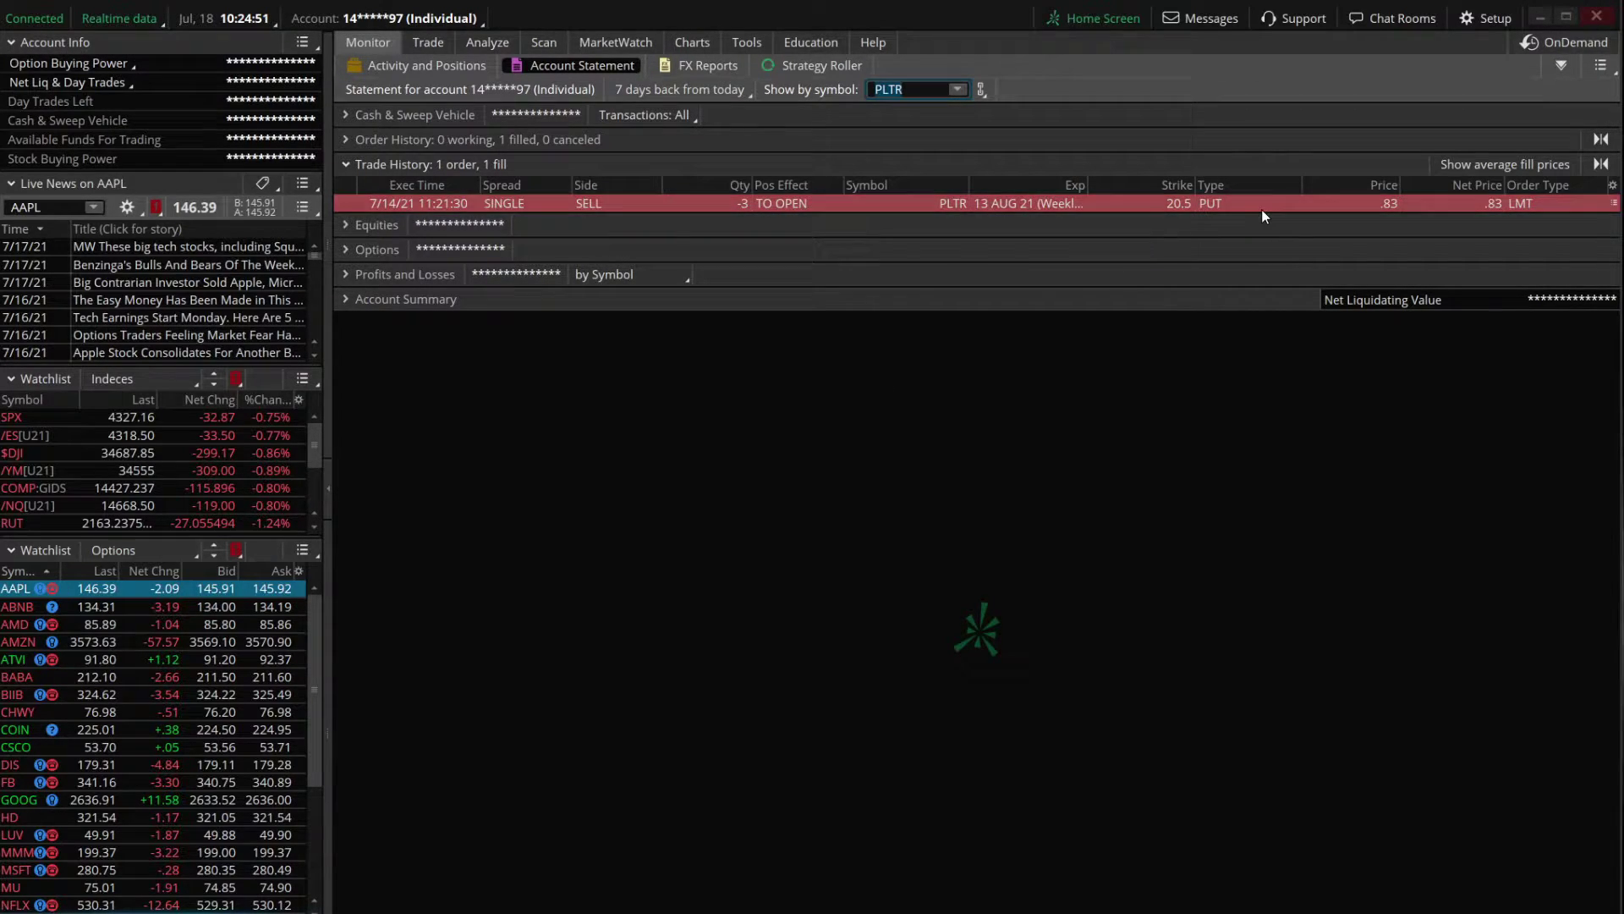
{"action": "left_click", "coordinate": [375, 169]}
Expand Equities to list the 13 holdings, VCR through AMZN, totaling $92,987.00
{"action": "left_click", "coordinate": [355, 188]}
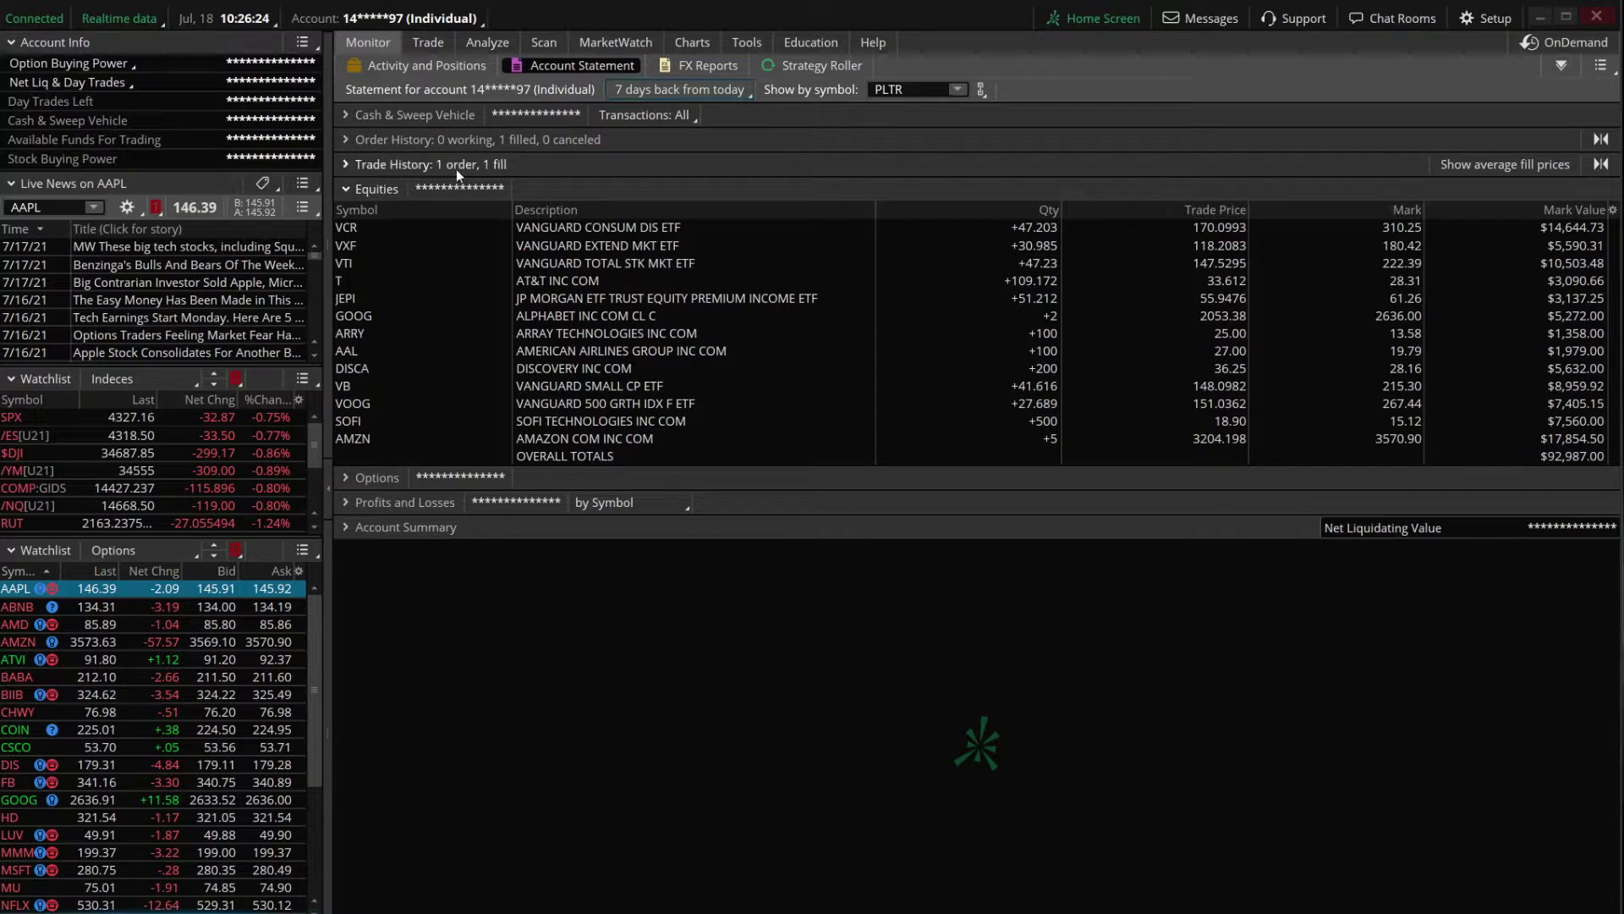
Set a custom statement date range from June 1, 2021 to June 1, 2021
{"action": "left_click", "coordinate": [623, 91]}
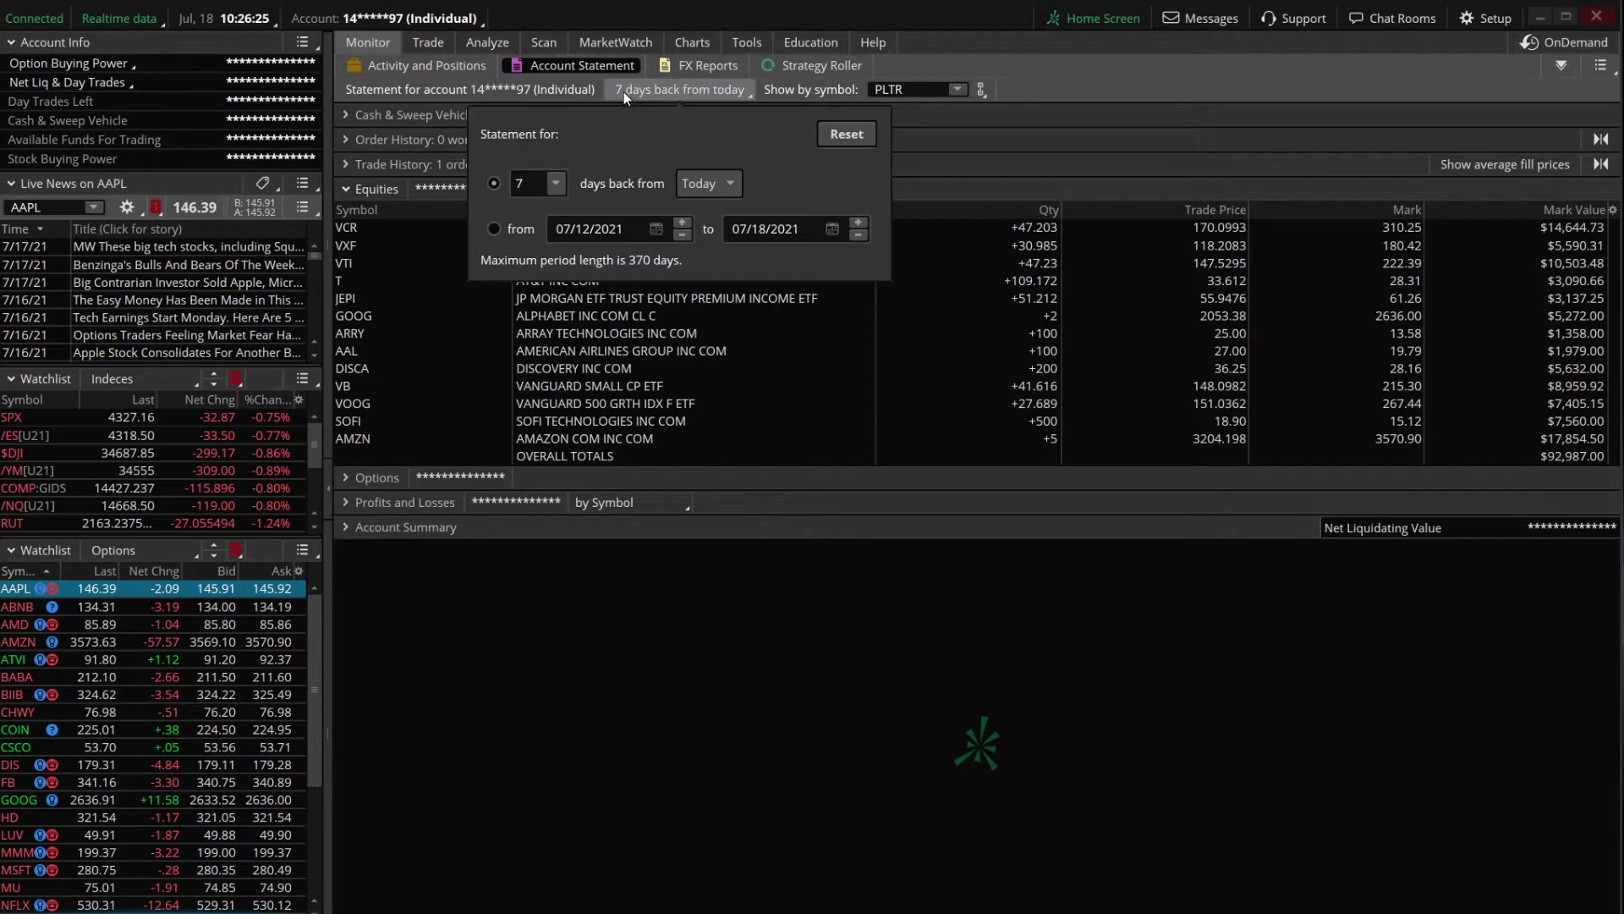
{"action": "left_click", "coordinate": [509, 228]}
{"action": "left_click", "coordinate": [656, 229]}
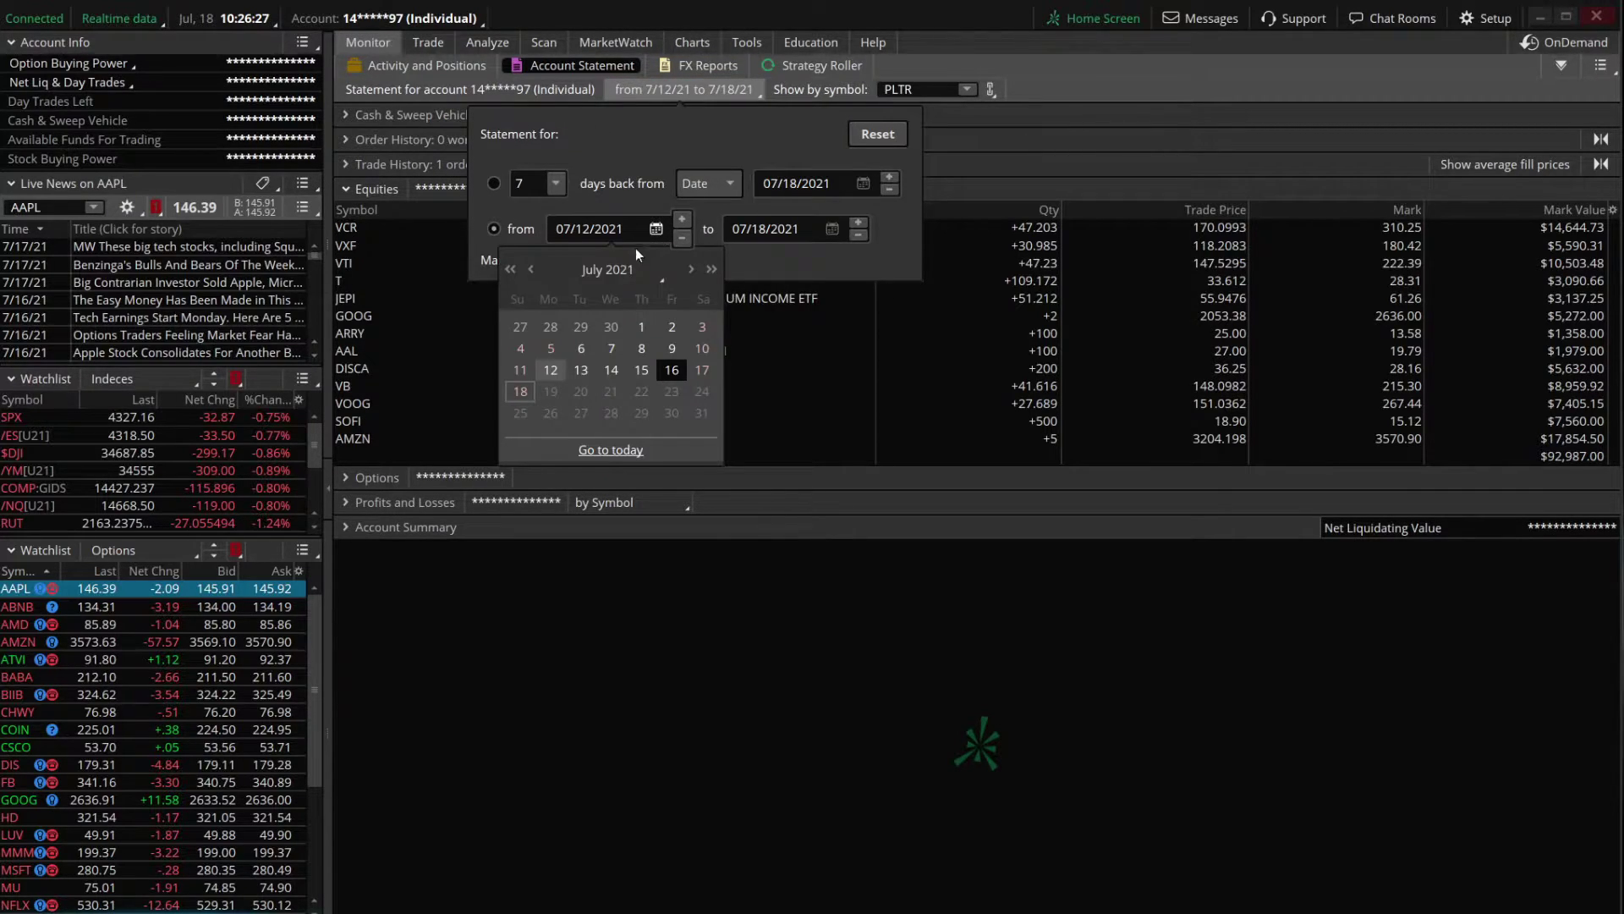
{"action": "left_click", "coordinate": [531, 270]}
{"action": "left_click", "coordinate": [581, 326]}
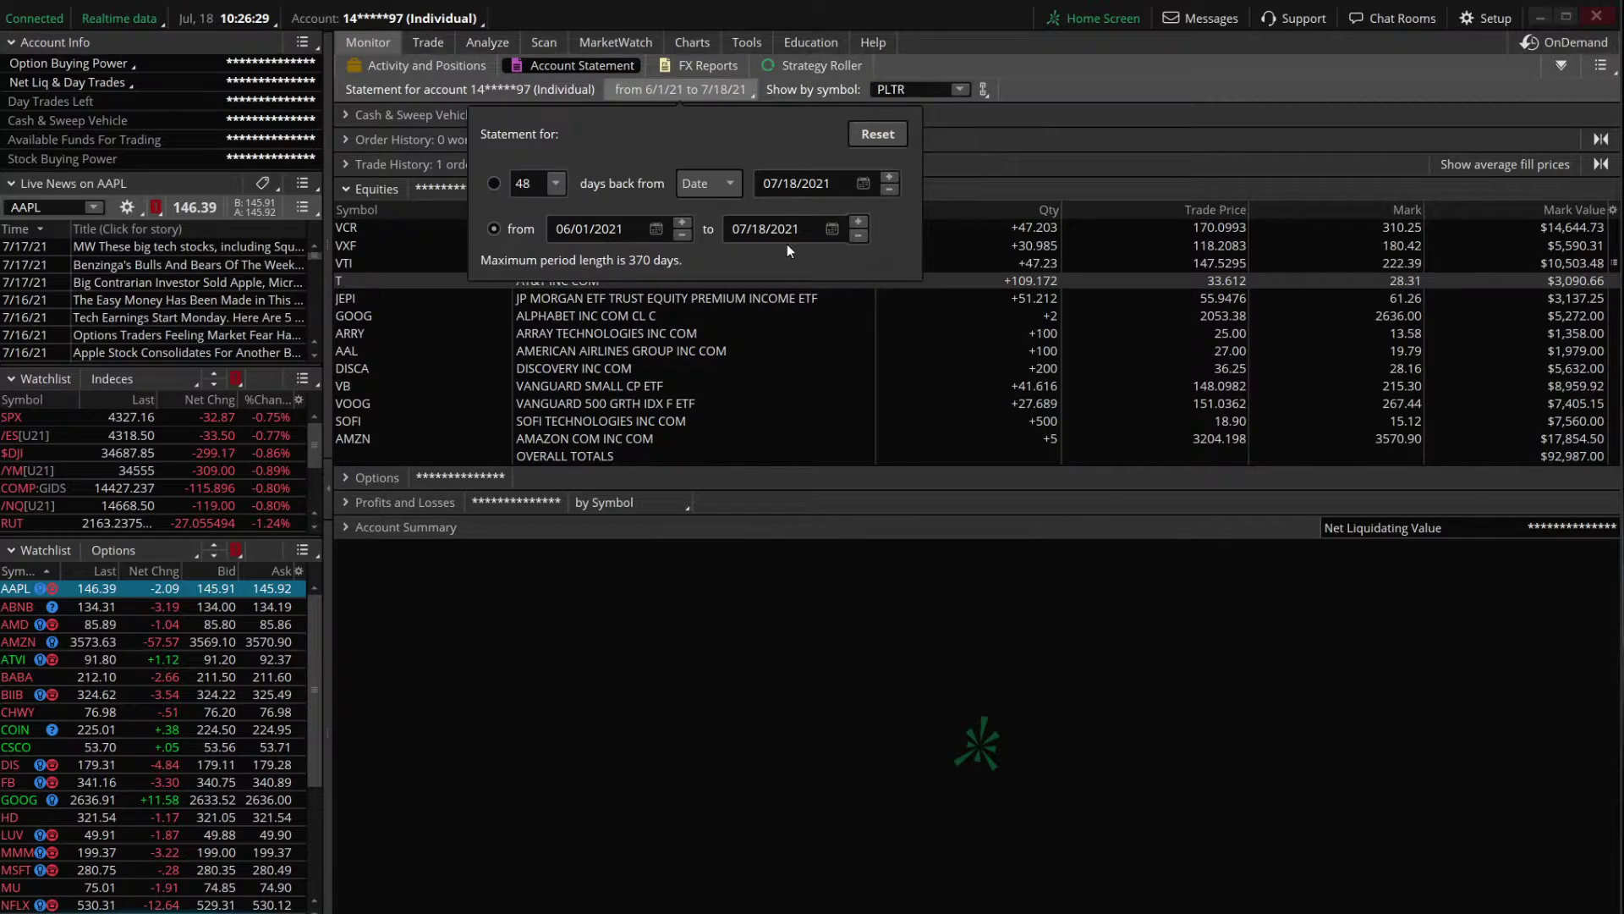
{"action": "left_click", "coordinate": [832, 228]}
{"action": "left_click", "coordinate": [707, 269]}
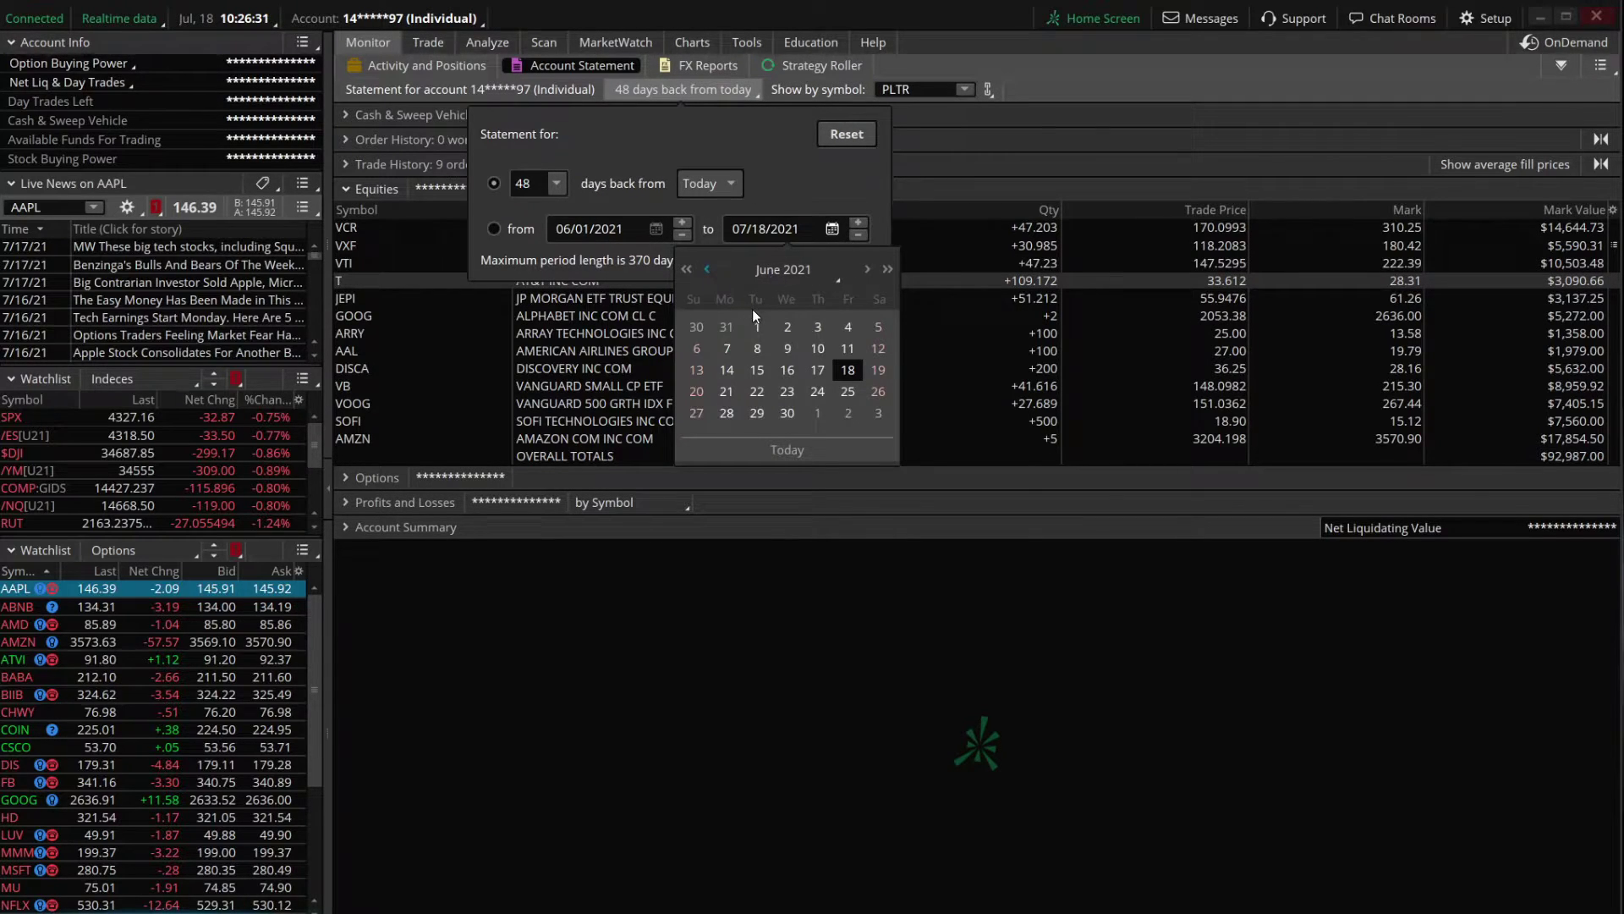
{"action": "left_click", "coordinate": [759, 322]}
{"action": "left_click", "coordinate": [686, 443]}
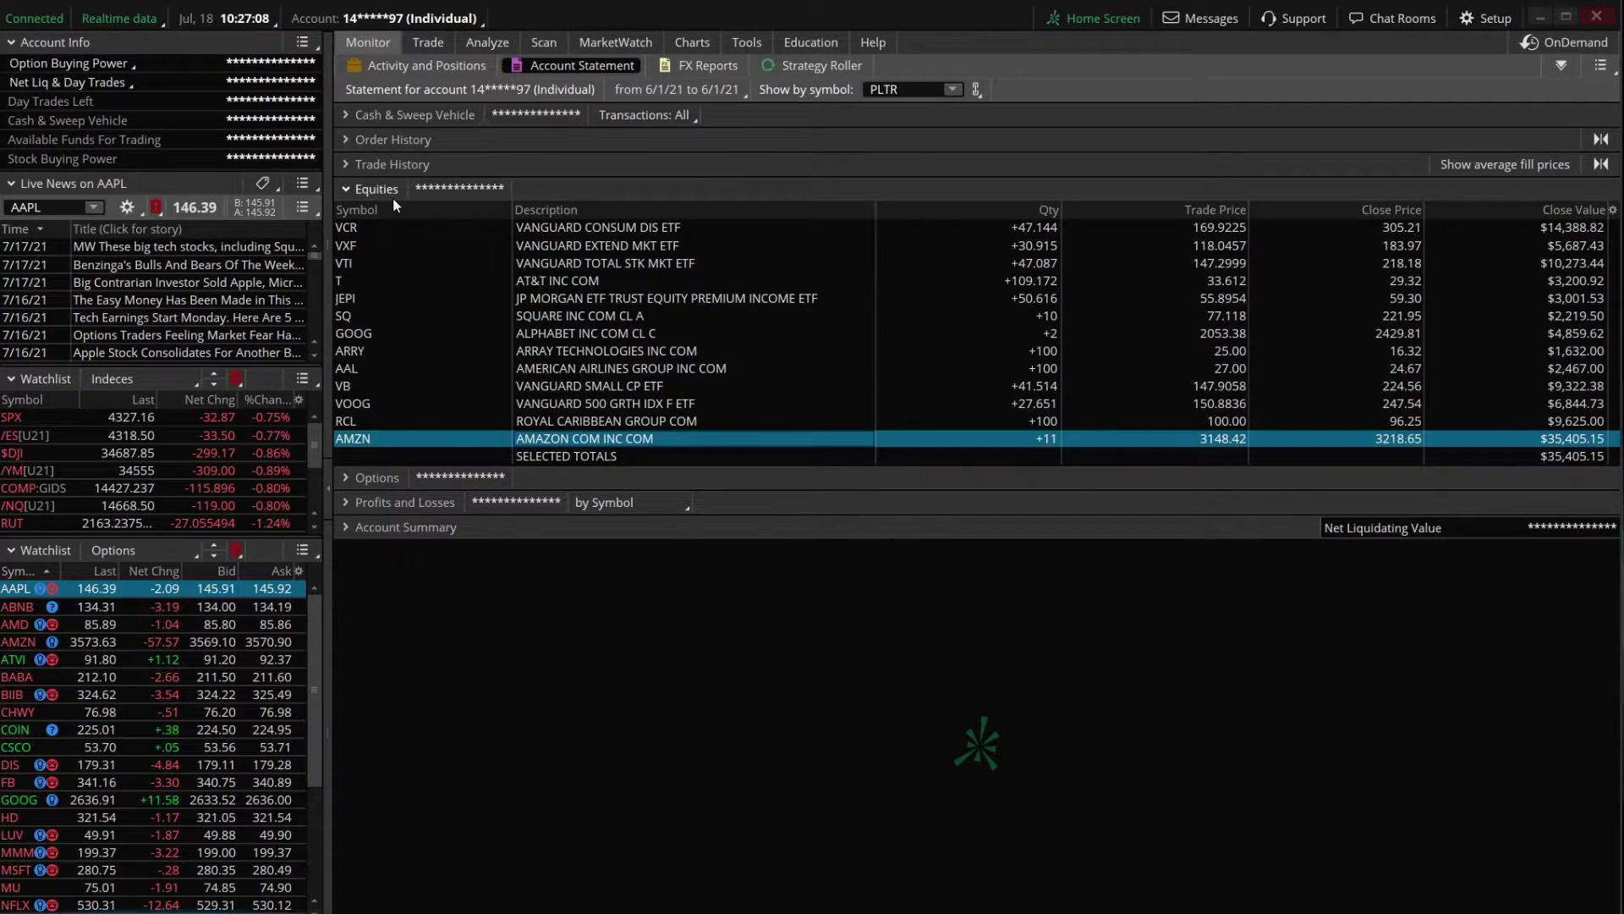
{"action": "left_click", "coordinate": [359, 190]}
{"action": "left_click", "coordinate": [349, 216]}
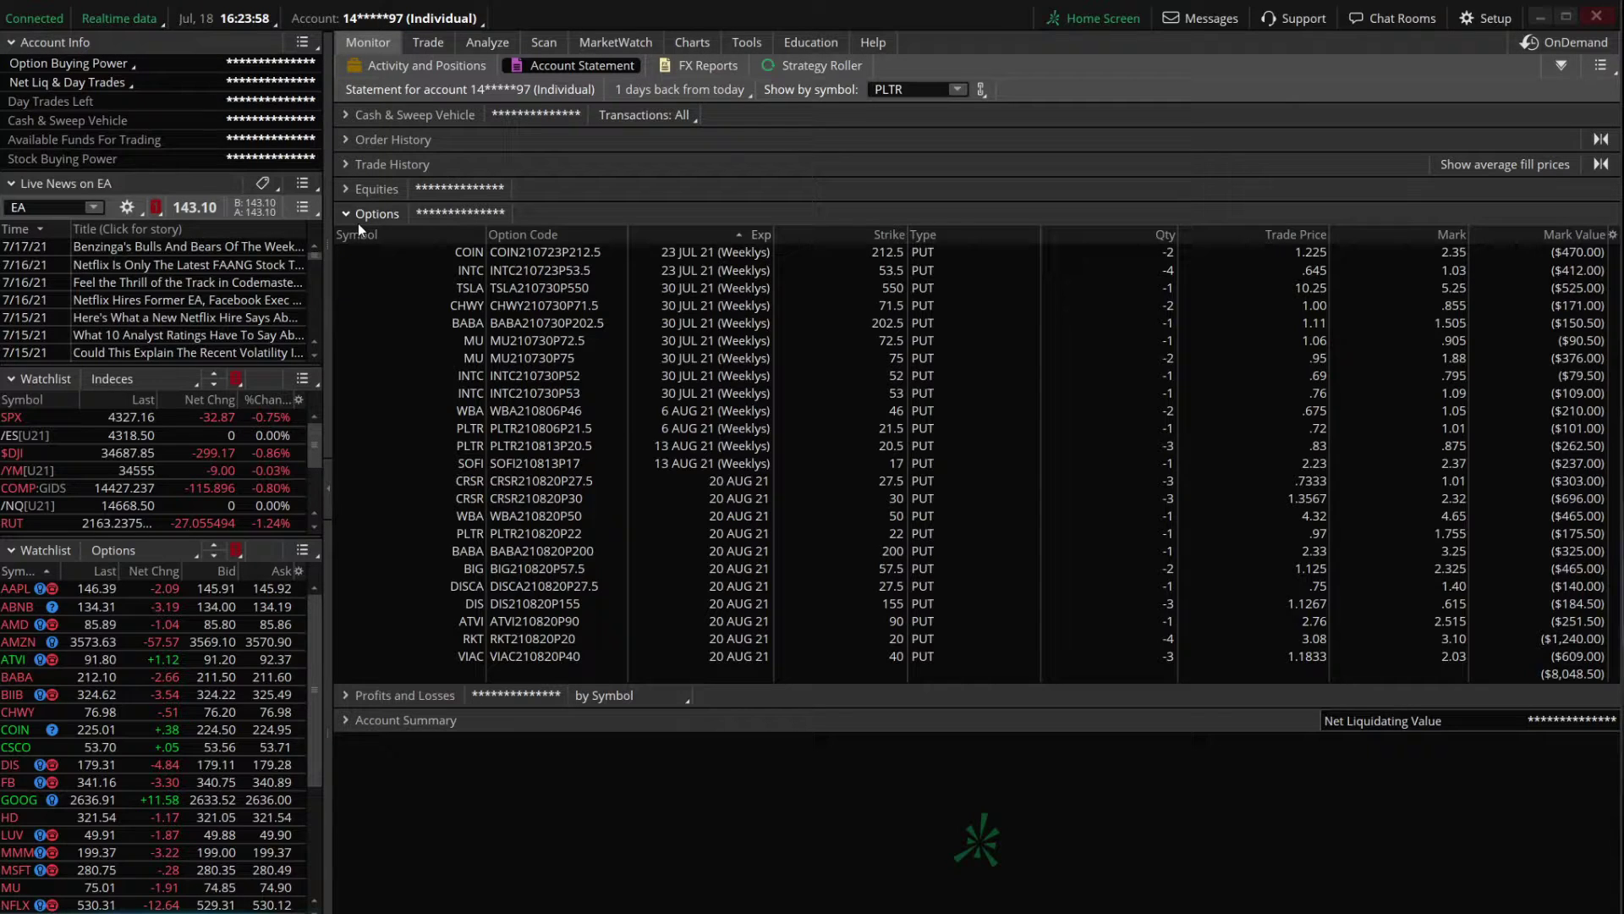
{"action": "left_click", "coordinate": [658, 88]}
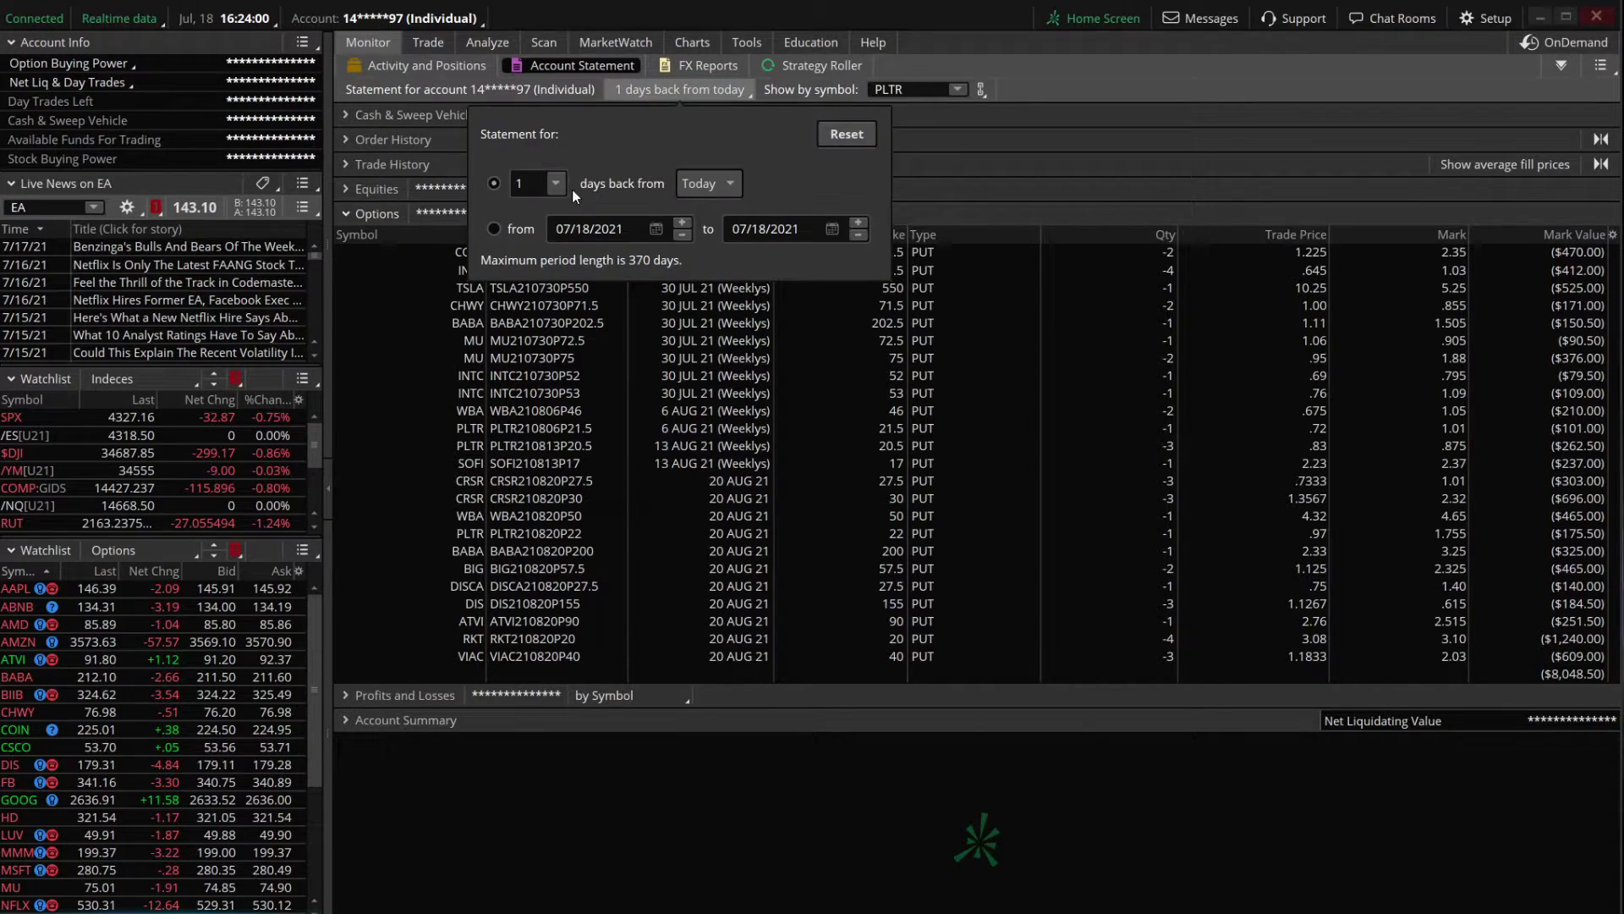
{"action": "left_click", "coordinate": [533, 230]}
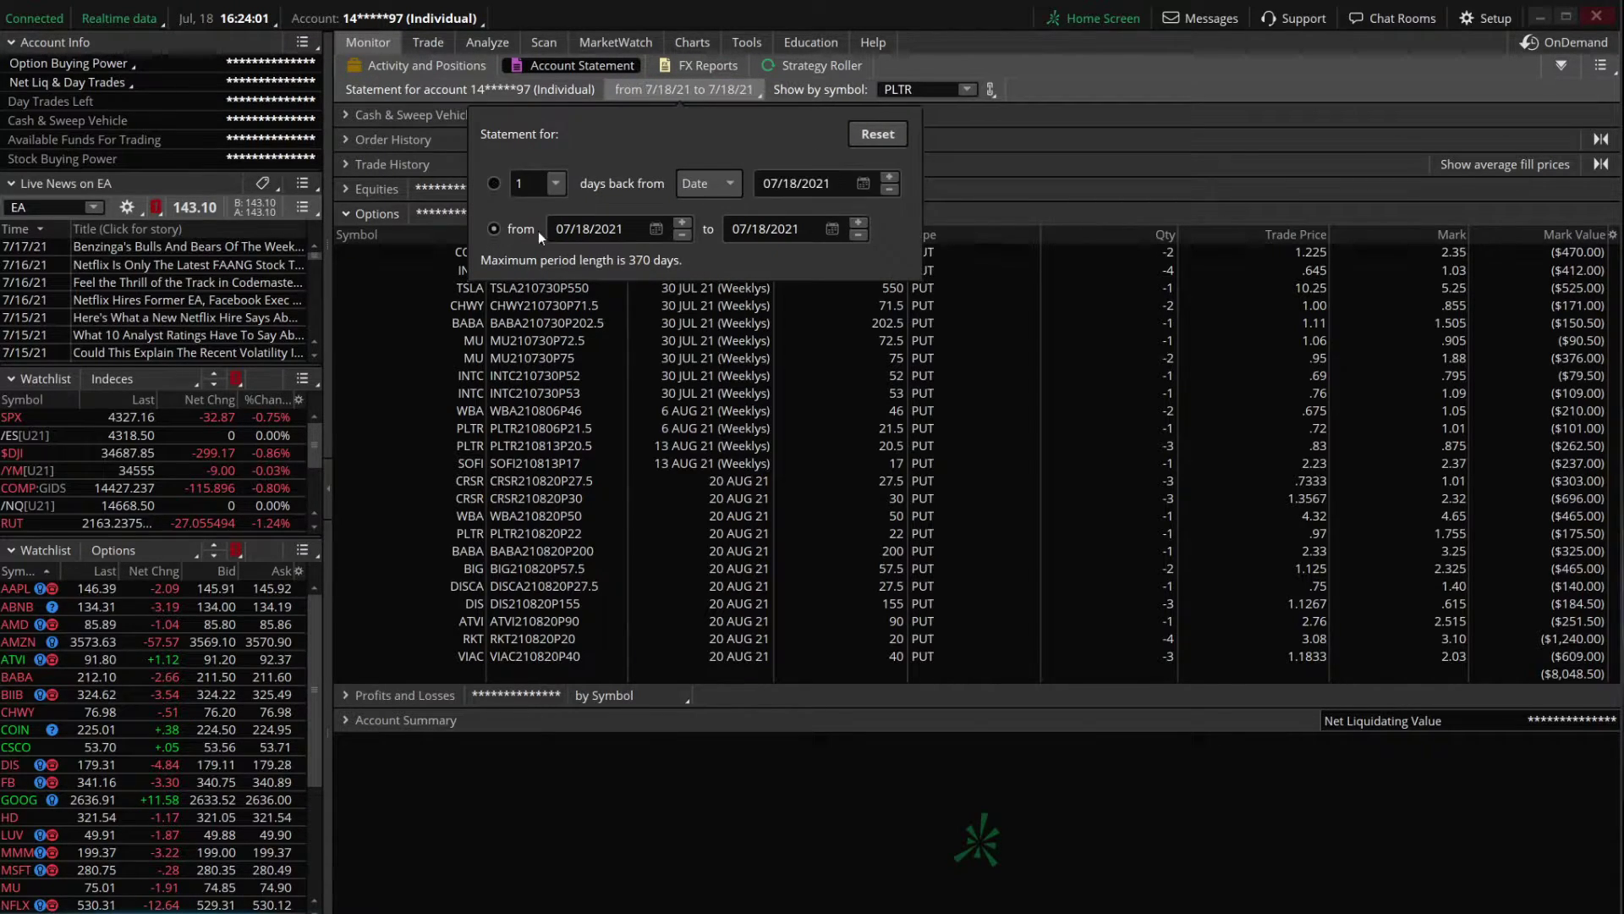
{"action": "left_click", "coordinate": [682, 235]}
{"action": "left_click", "coordinate": [681, 234]}
{"action": "left_click", "coordinate": [682, 234]}
{"action": "left_click", "coordinate": [682, 235]}
{"action": "left_click", "coordinate": [858, 236]}
{"action": "left_click", "coordinate": [858, 236]}
{"action": "left_click", "coordinate": [857, 236]}
{"action": "left_click", "coordinate": [860, 239]}
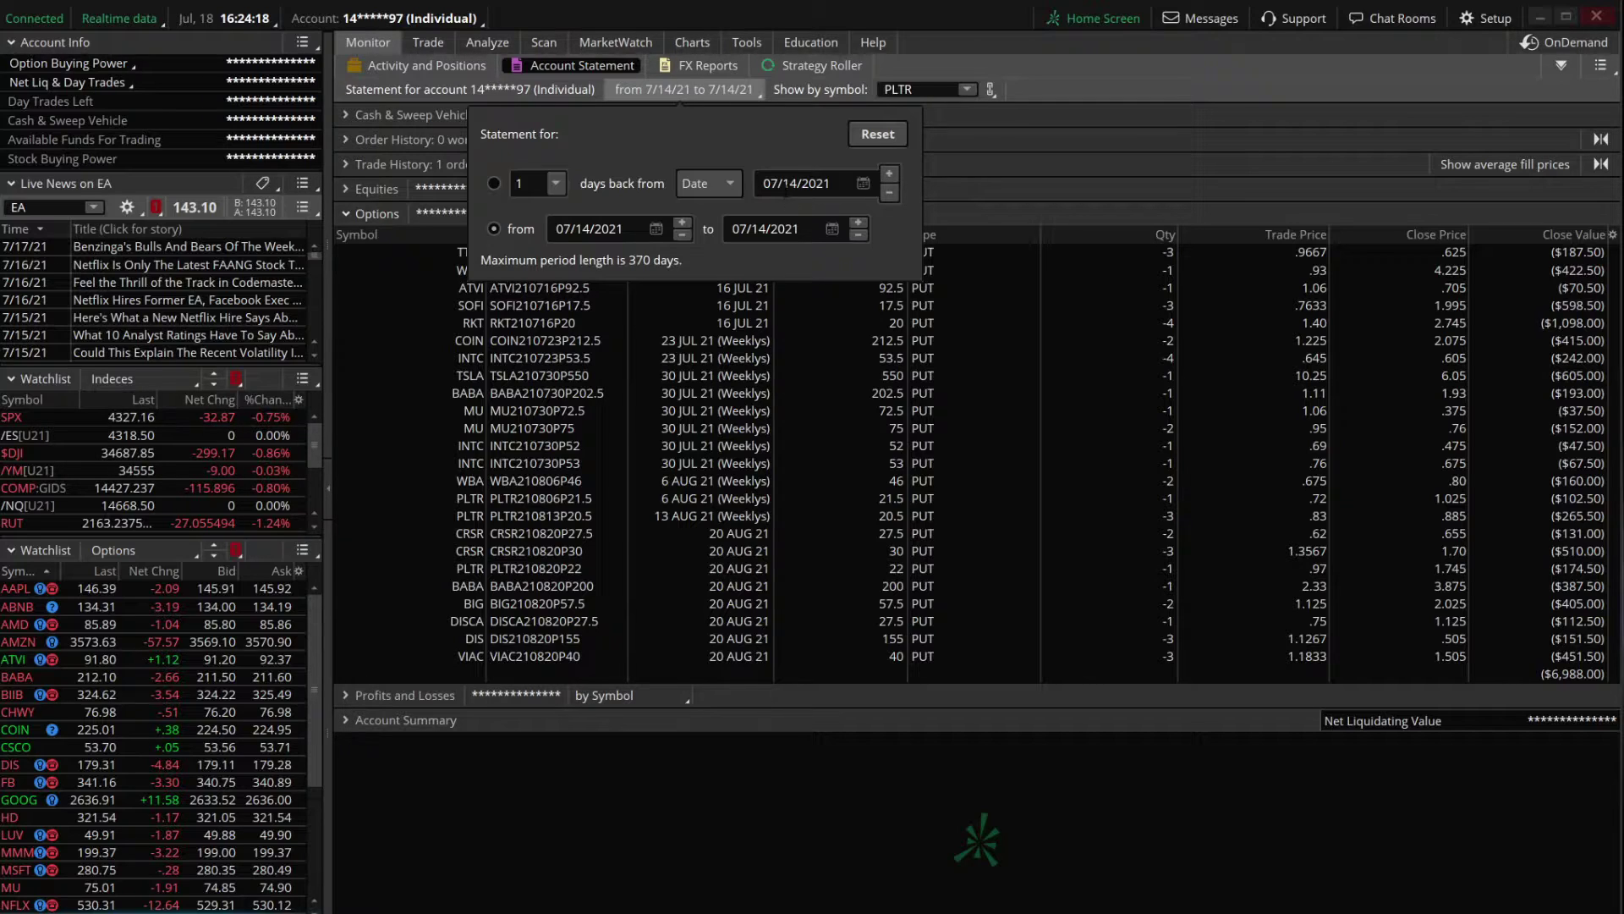
{"action": "left_click", "coordinate": [867, 136]}
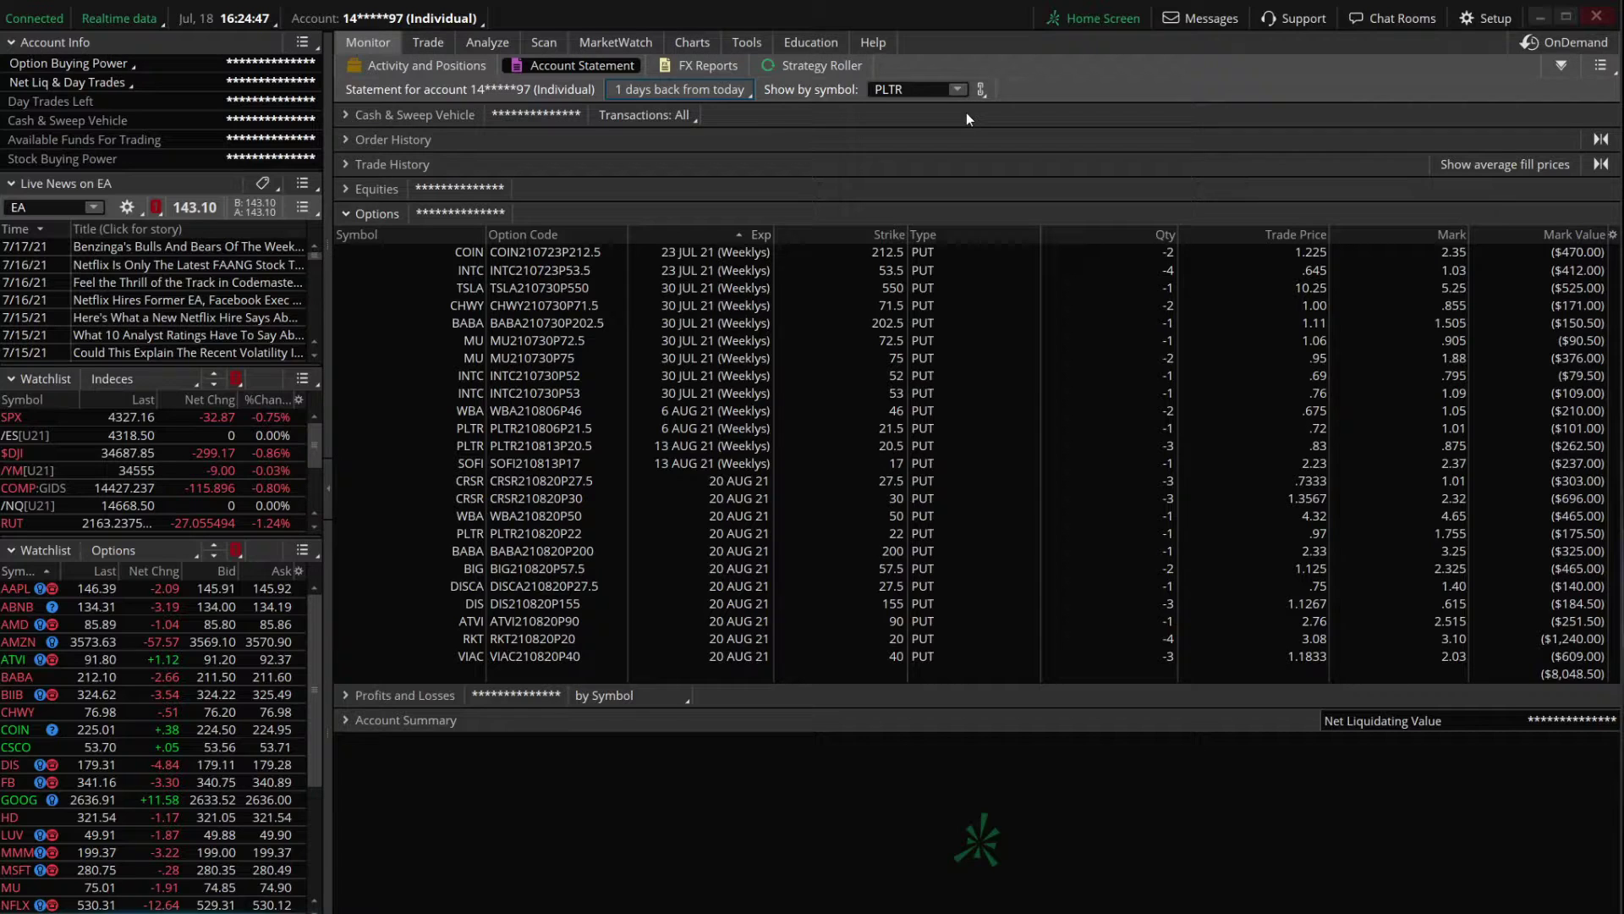
Select the Options rows COIN through INTC P53 to total them, then show Profits and Losses
{"action": "left_click_drag", "start_coordinate": [459, 251], "coordinate": [489, 393]}
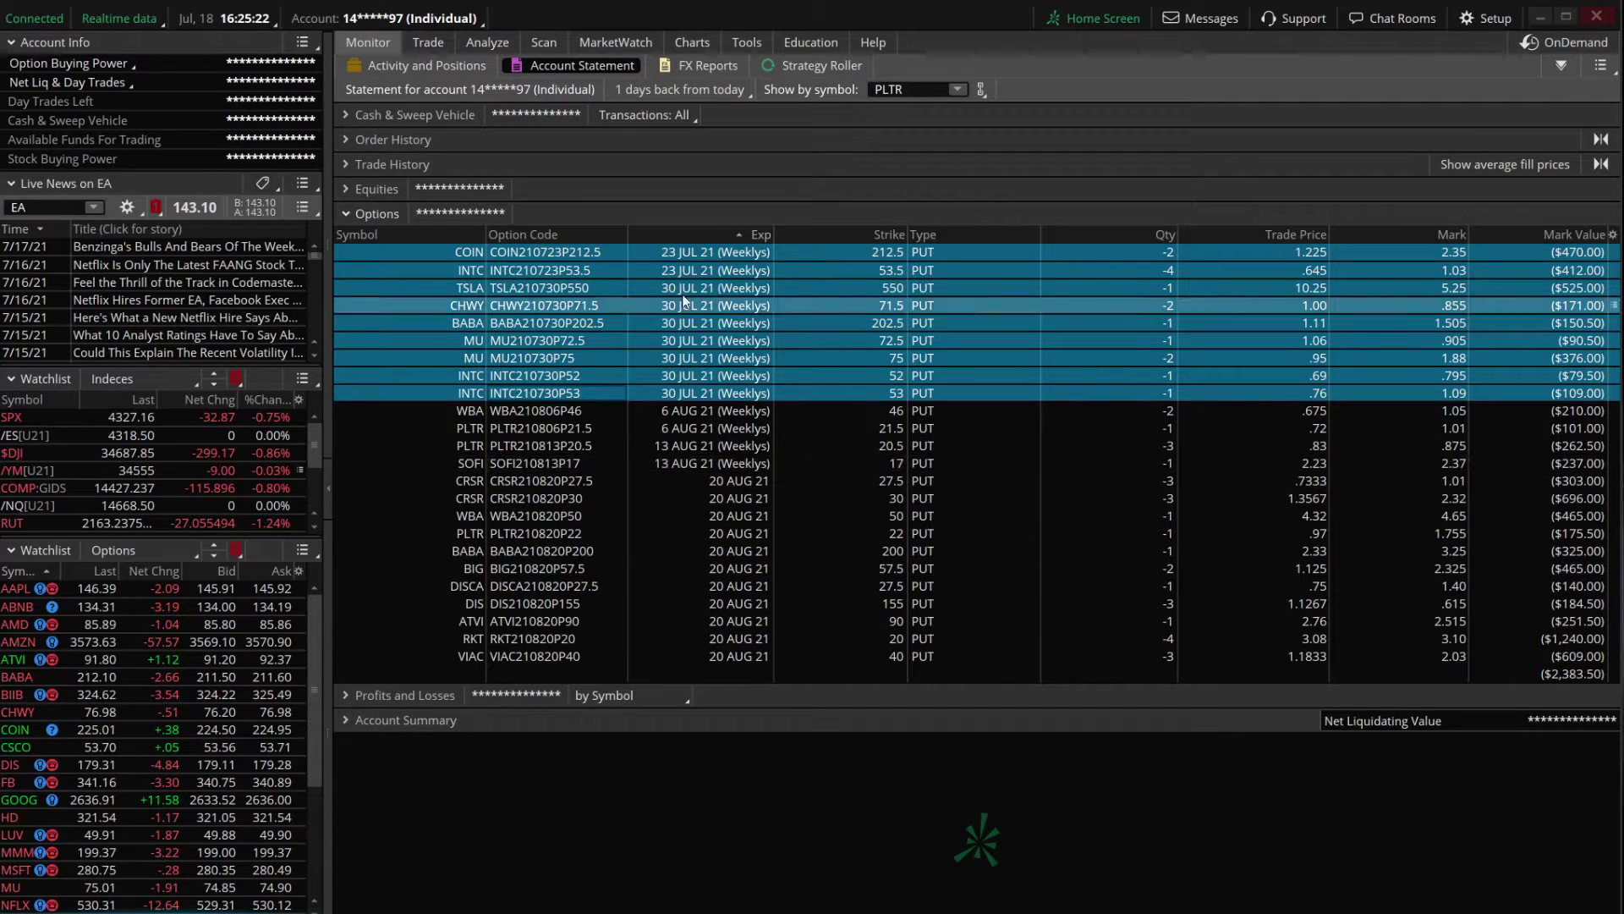
{"action": "left_click", "coordinate": [344, 215]}
{"action": "left_click", "coordinate": [346, 239]}
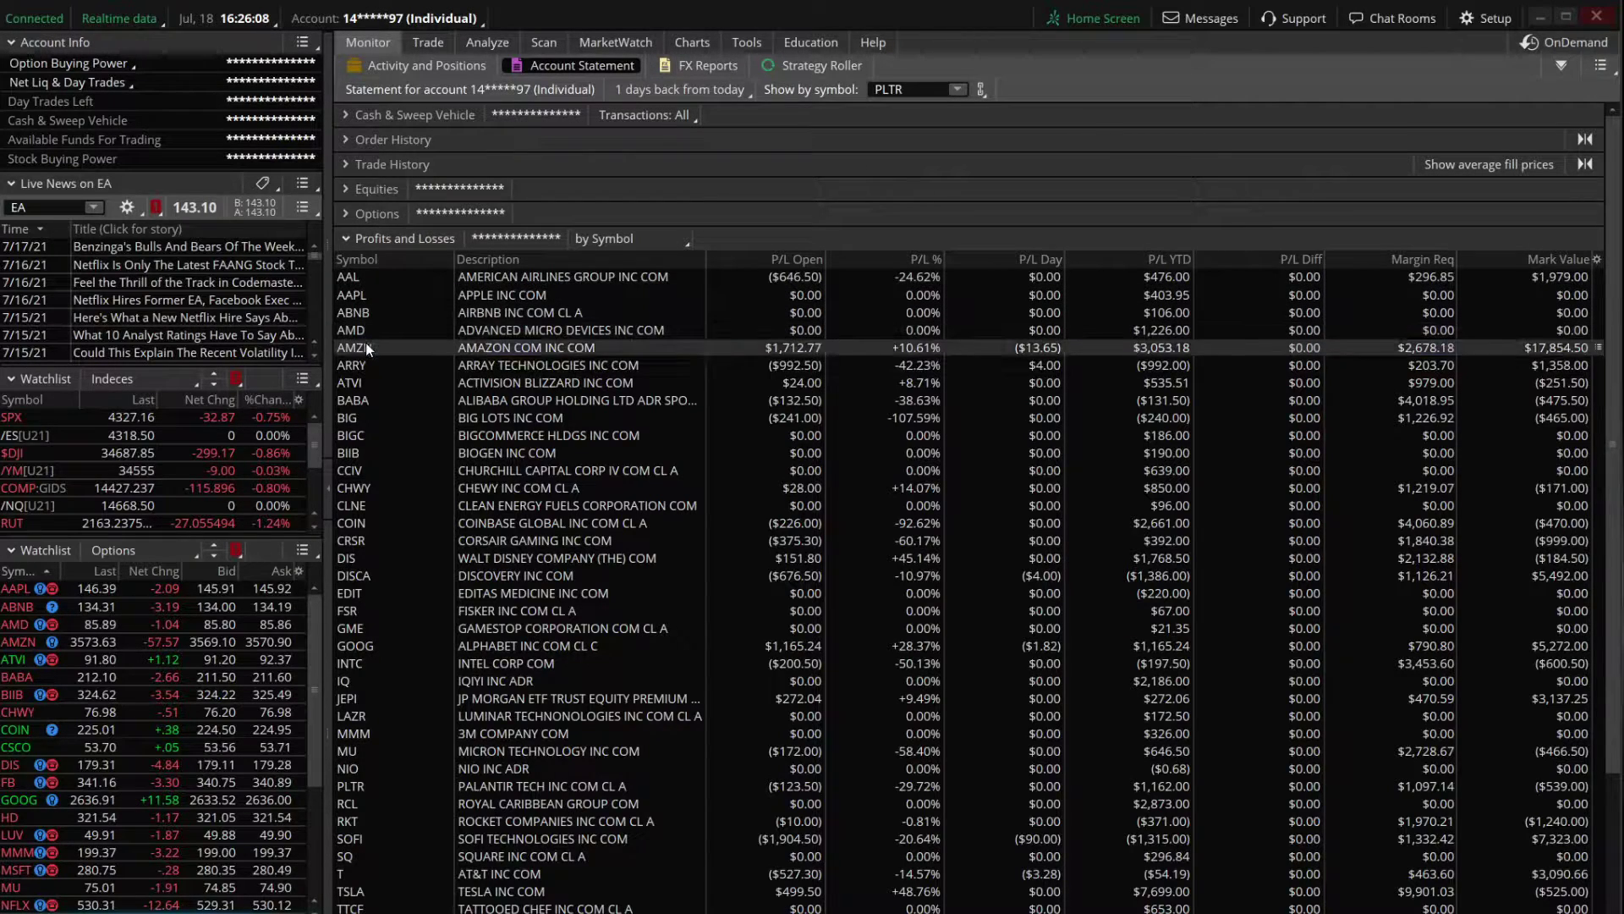
{"action": "left_click", "coordinate": [368, 347]}
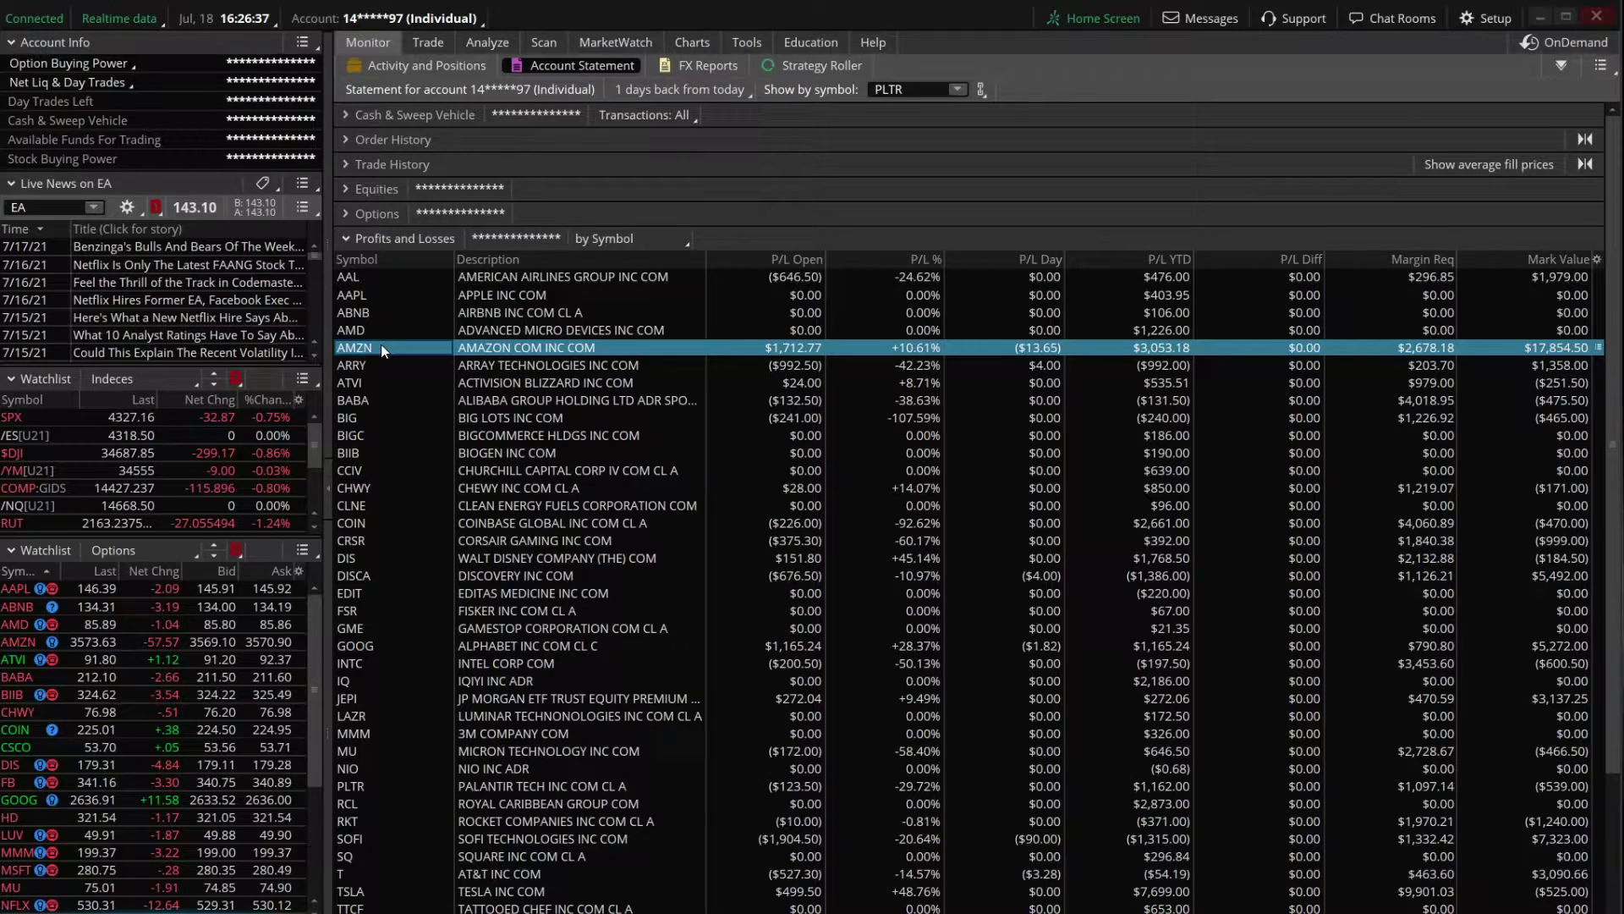
Set the statement date range from 06/01/2021 to 06/30/2021
{"action": "left_click", "coordinate": [653, 88]}
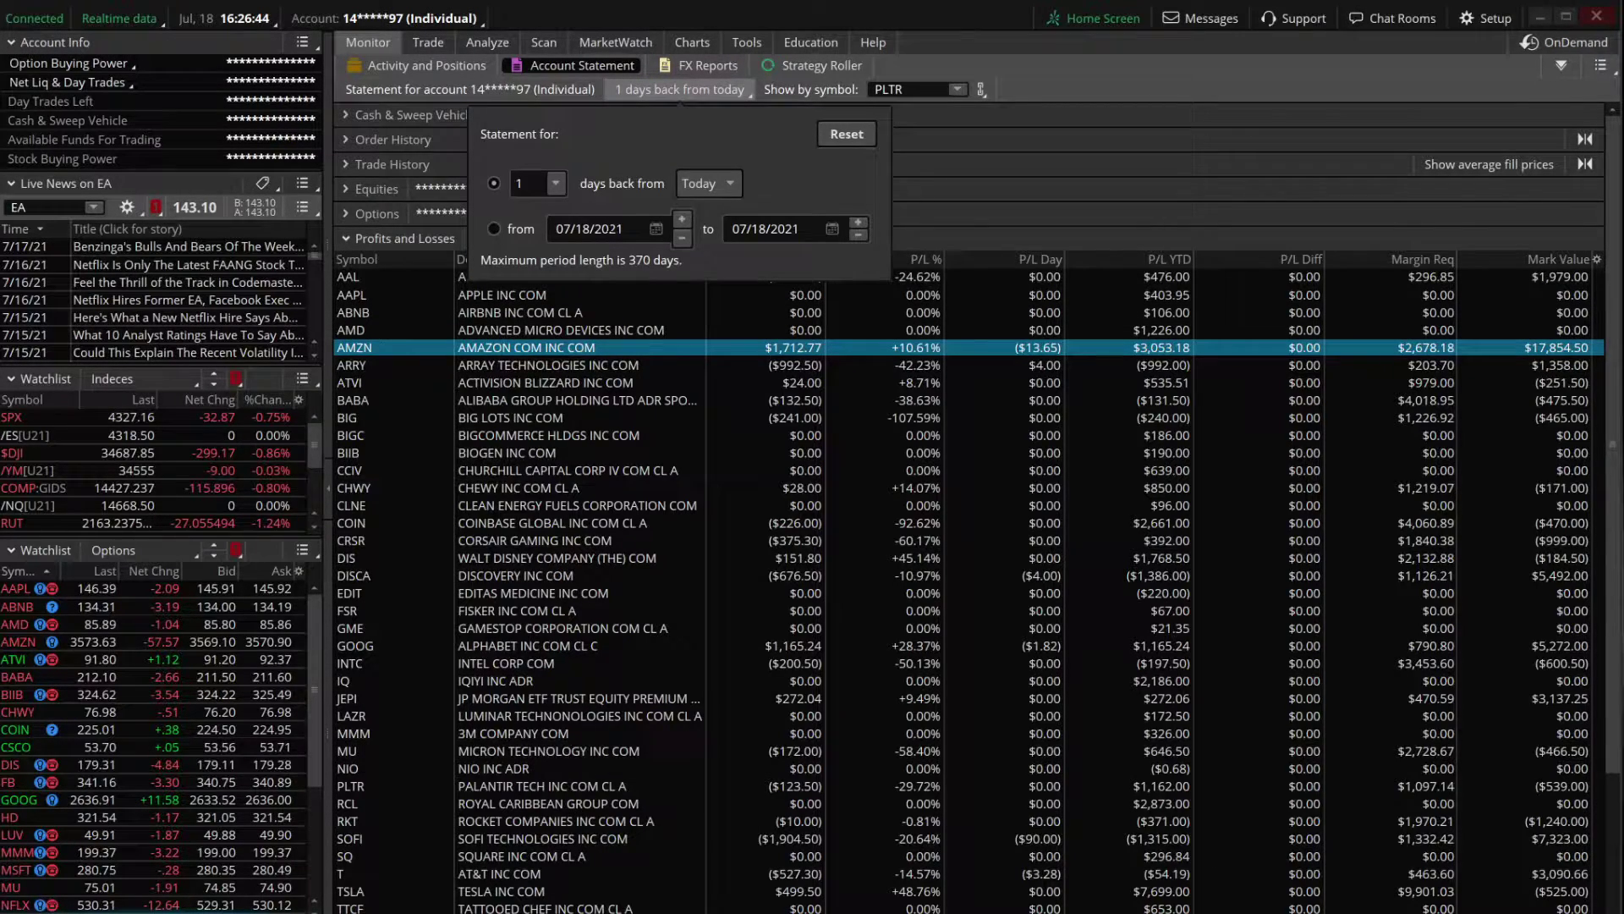
{"action": "left_click", "coordinate": [656, 228]}
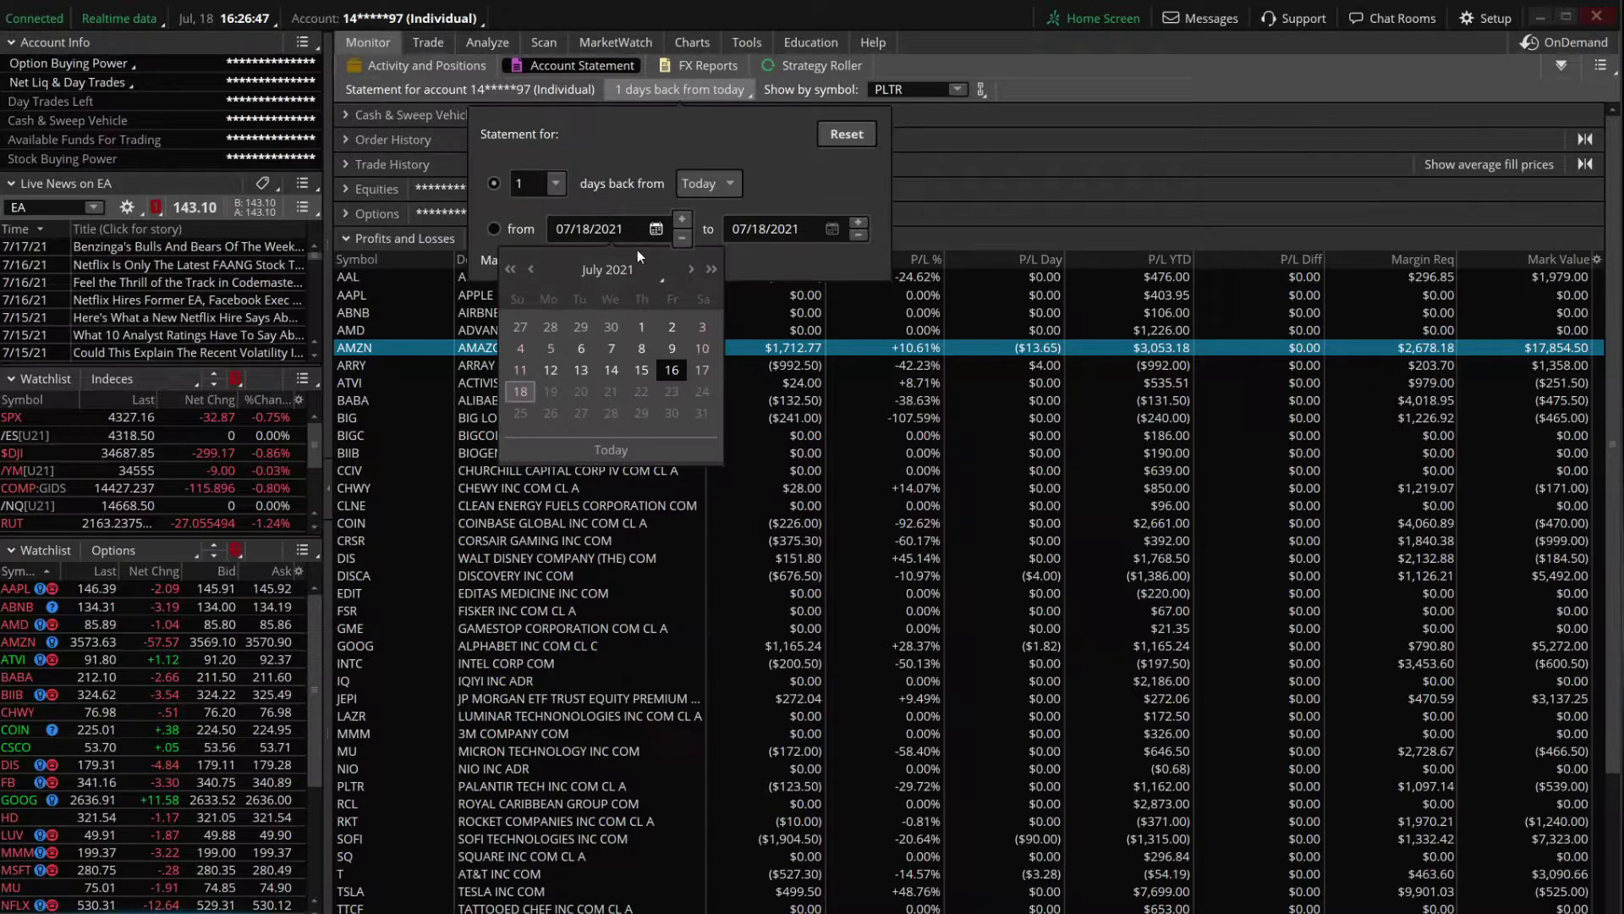
{"action": "left_click", "coordinate": [531, 269]}
{"action": "left_click", "coordinate": [582, 327]}
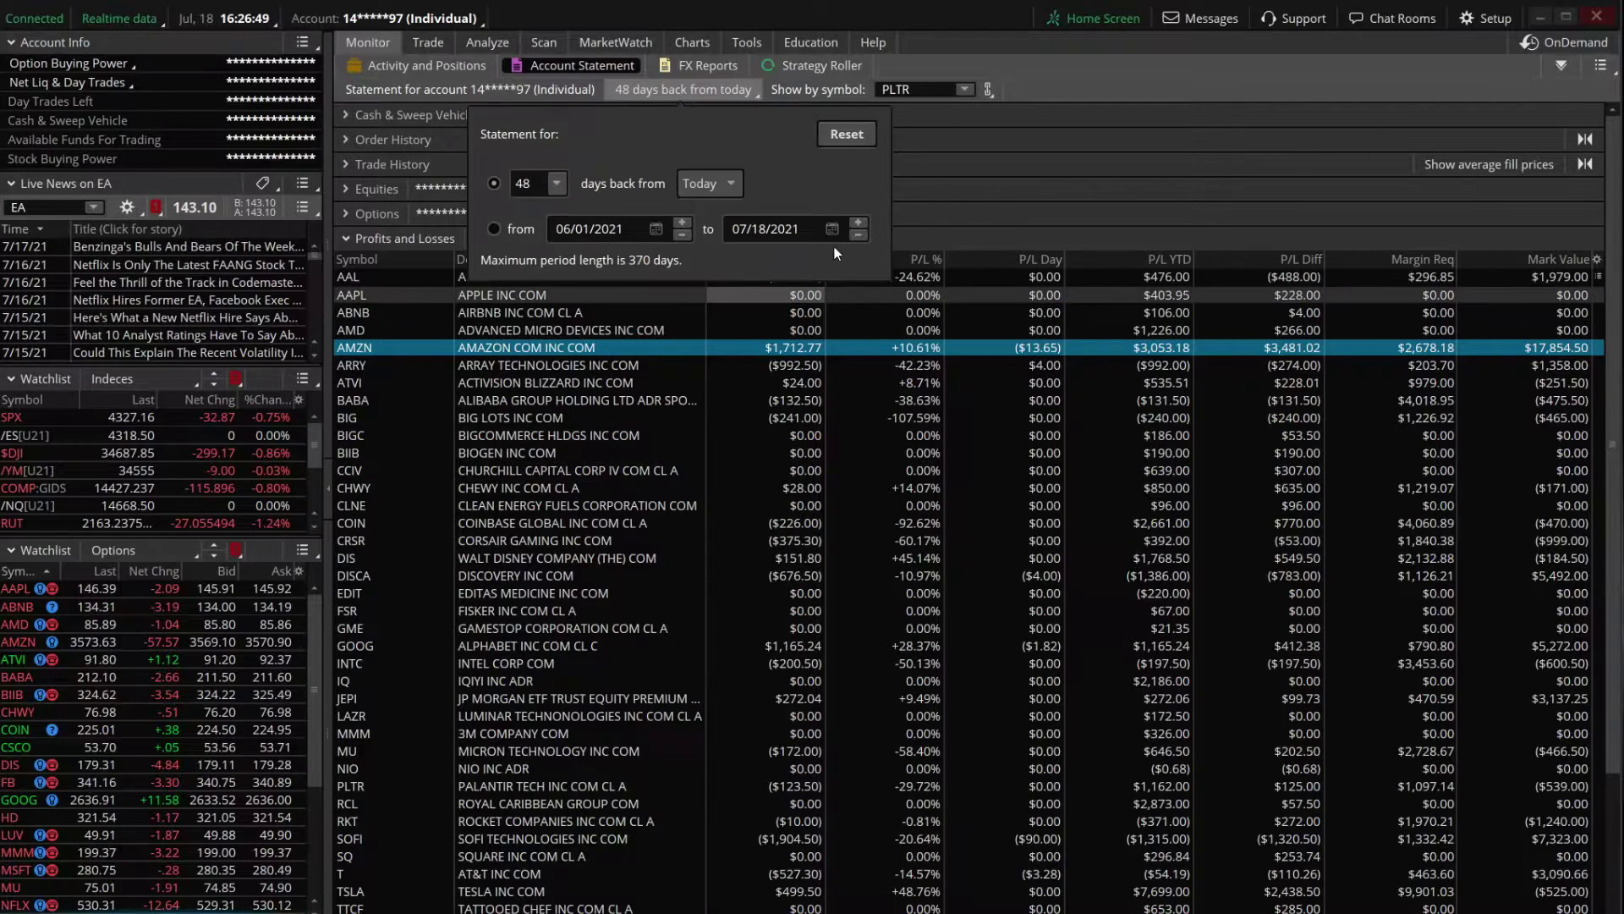
{"action": "left_click", "coordinate": [832, 228]}
{"action": "left_click", "coordinate": [784, 418]}
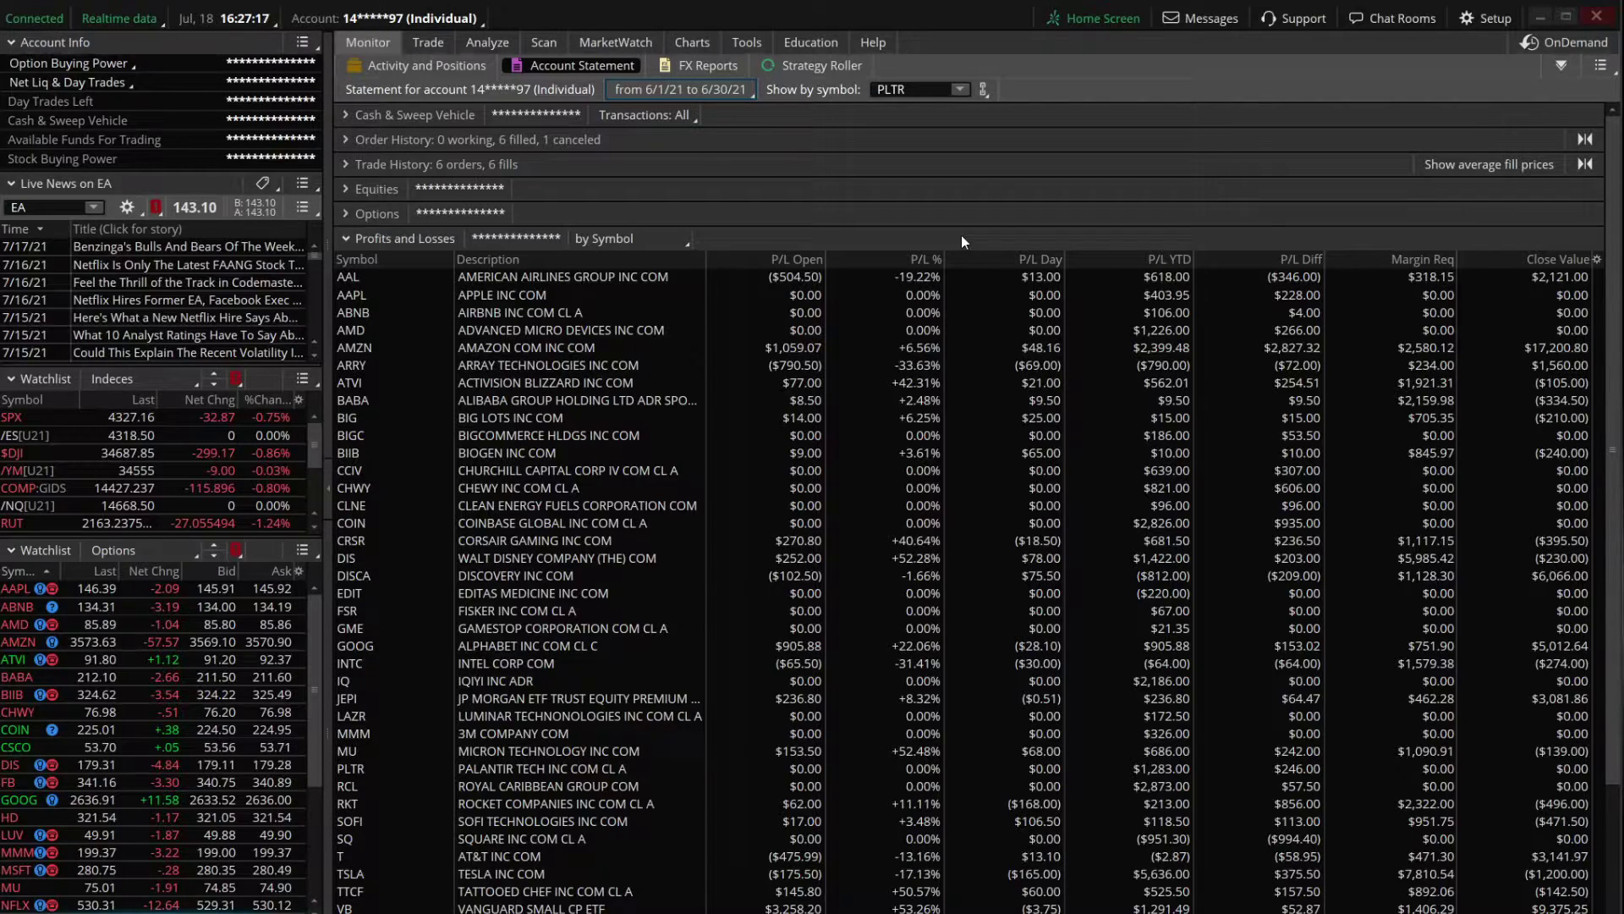
{"action": "left_click", "coordinate": [438, 347]}
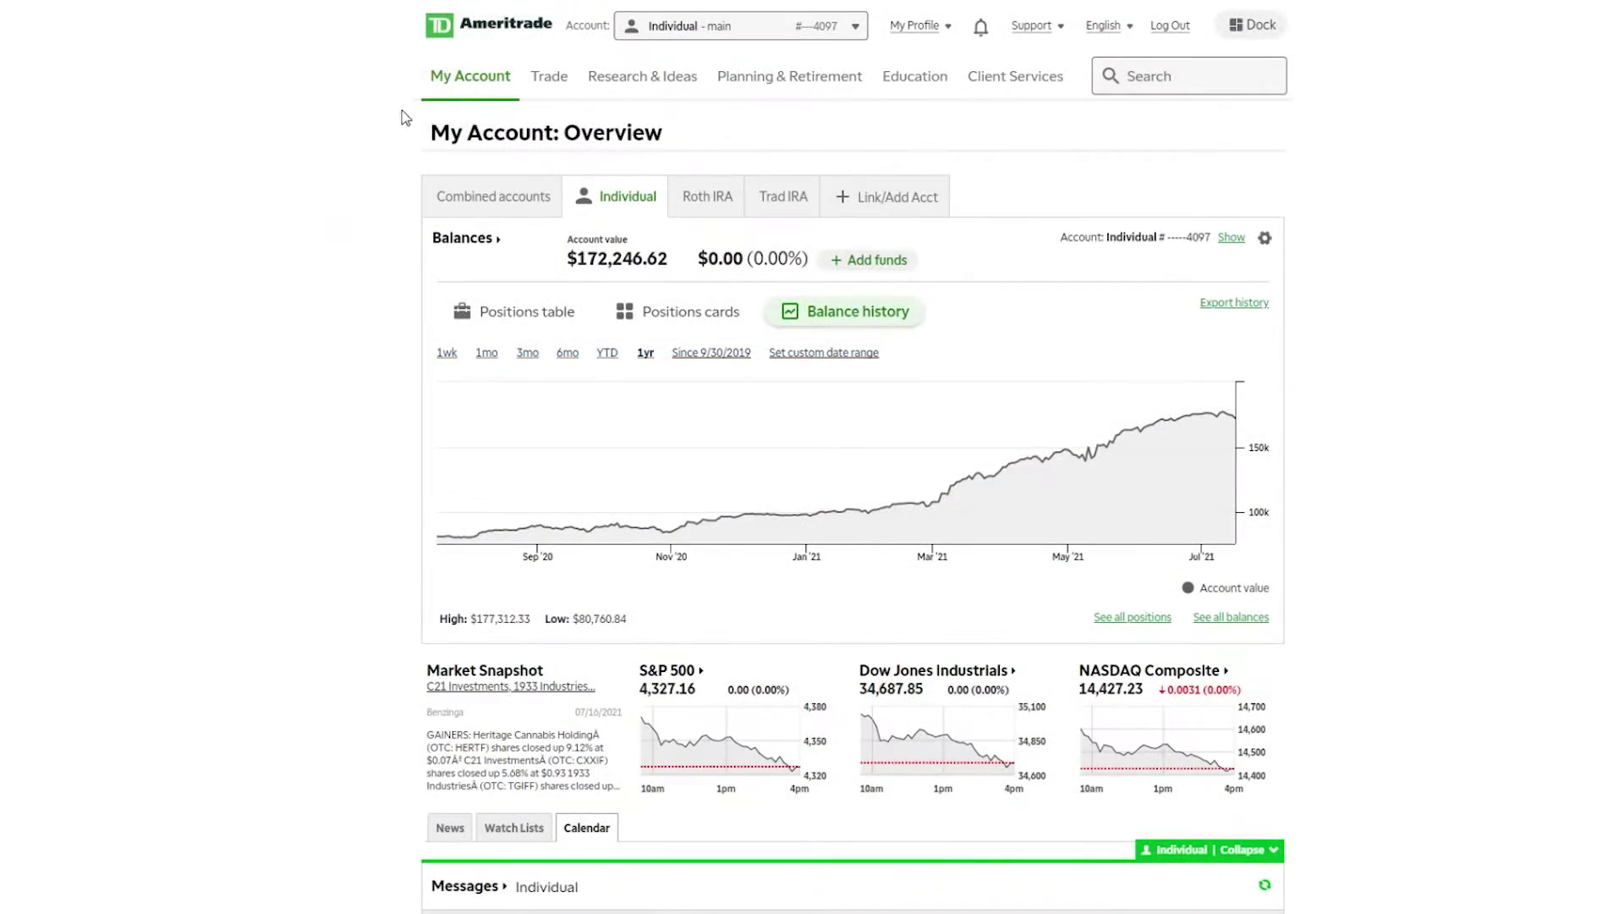
View realized gains on the Cost Basis page for June 1 through June 30, 2021
{"action": "mouse_move", "coordinate": [439, 78]}
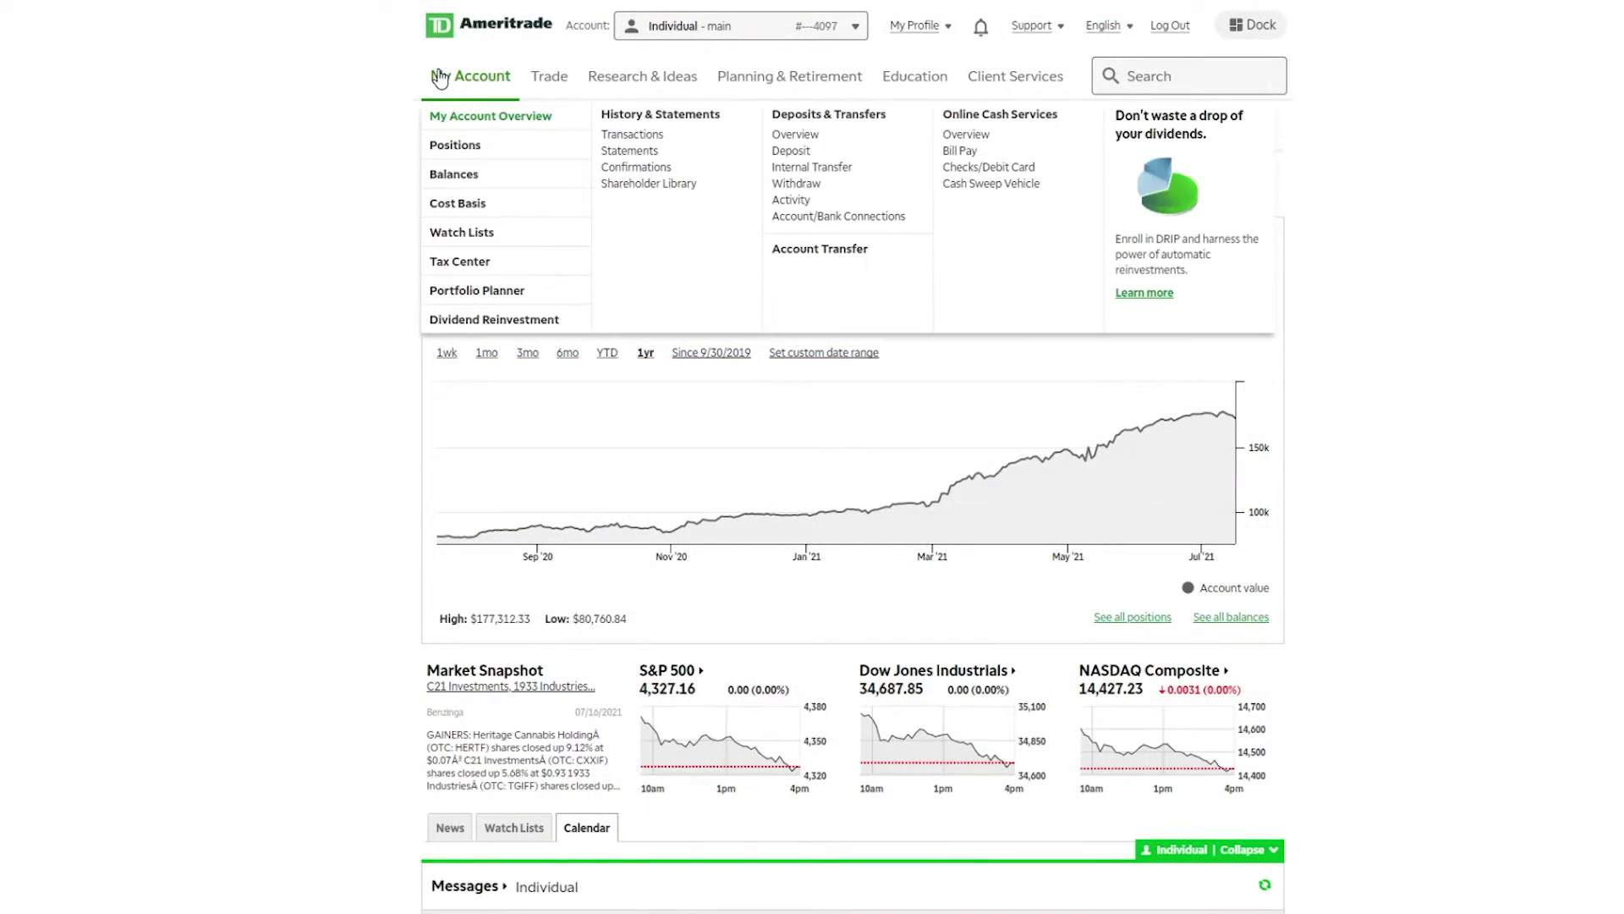
{"action": "left_click", "coordinate": [461, 197]}
{"action": "left_click", "coordinate": [630, 400]}
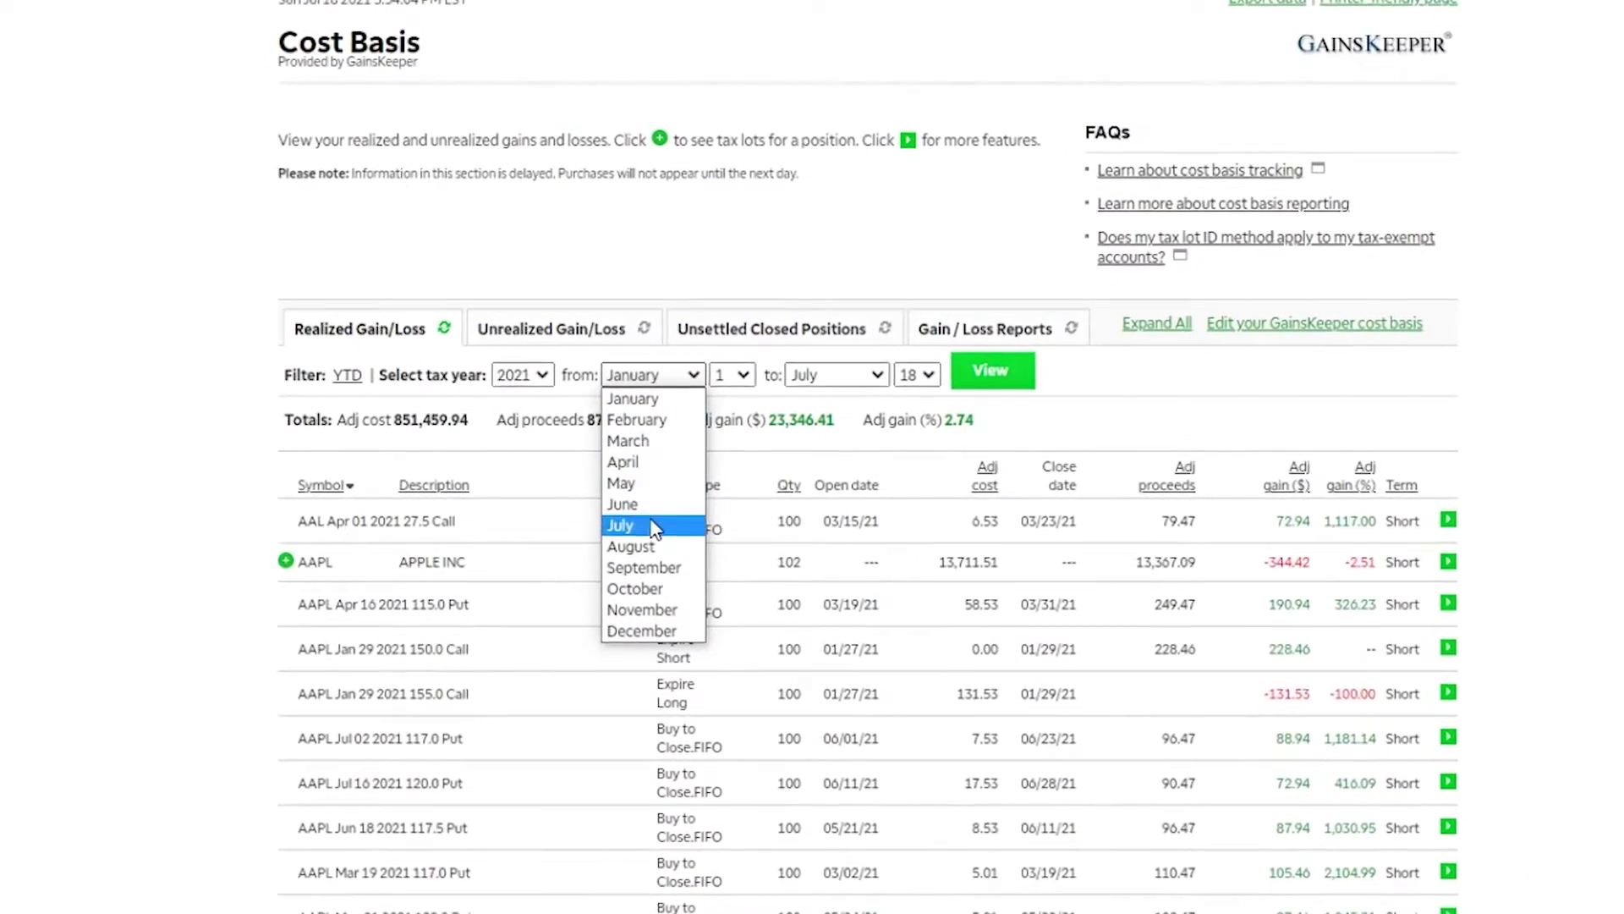
{"action": "left_click", "coordinate": [624, 504]}
{"action": "left_click", "coordinate": [836, 374]}
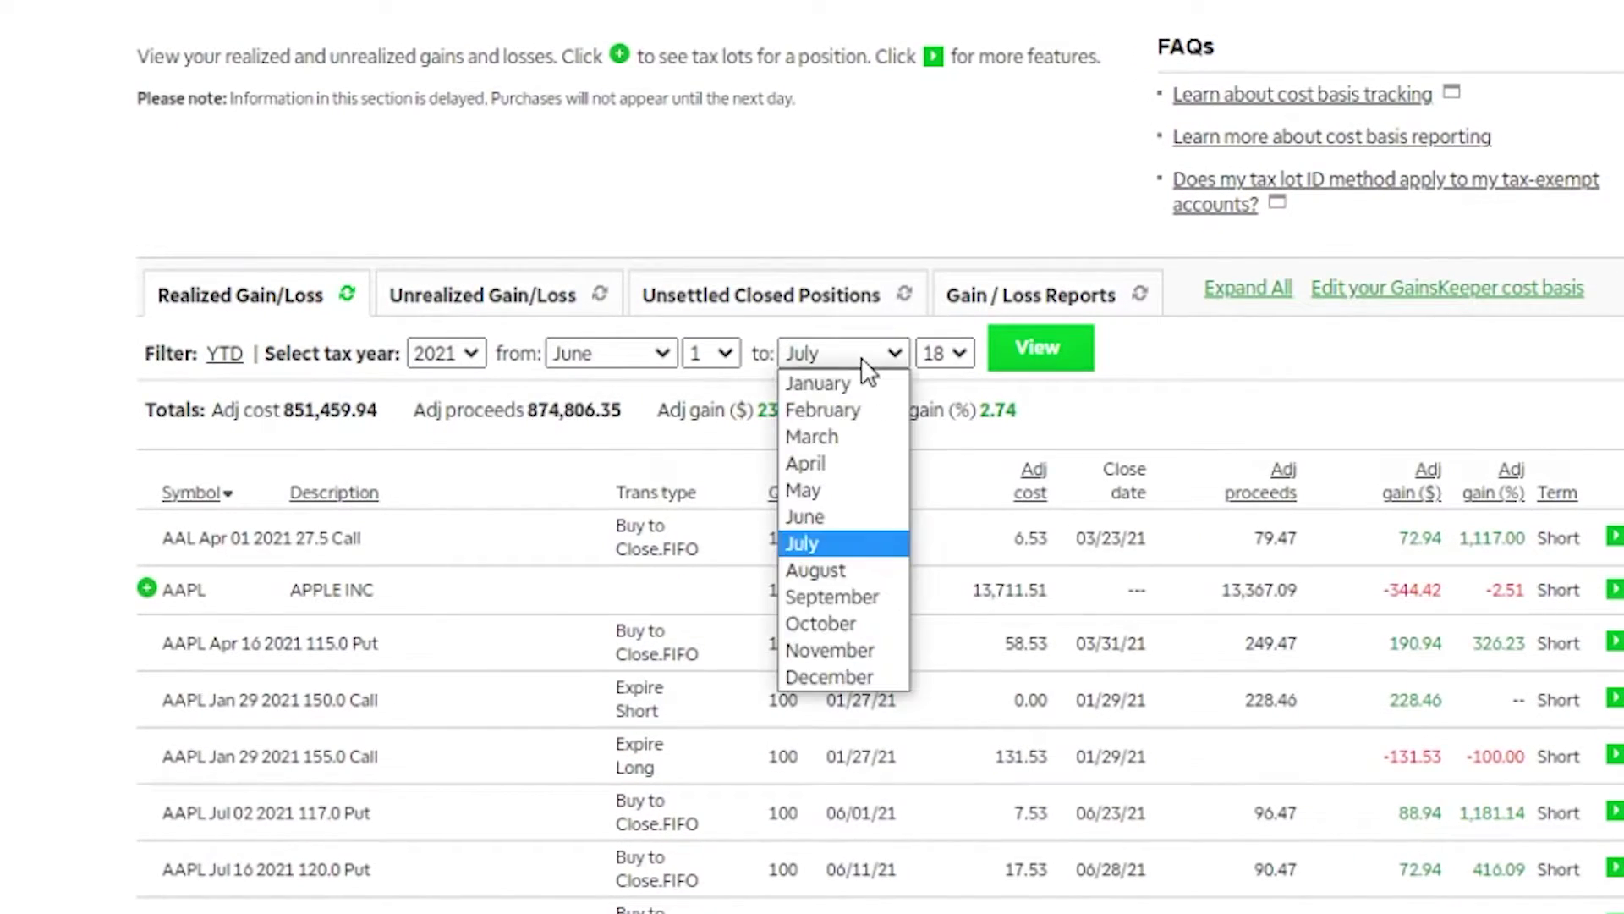
{"action": "left_click", "coordinate": [848, 516]}
{"action": "left_click", "coordinate": [945, 353]}
{"action": "scroll", "coordinate": [939, 787], "scroll_direction": "down", "scroll_amount": 3}
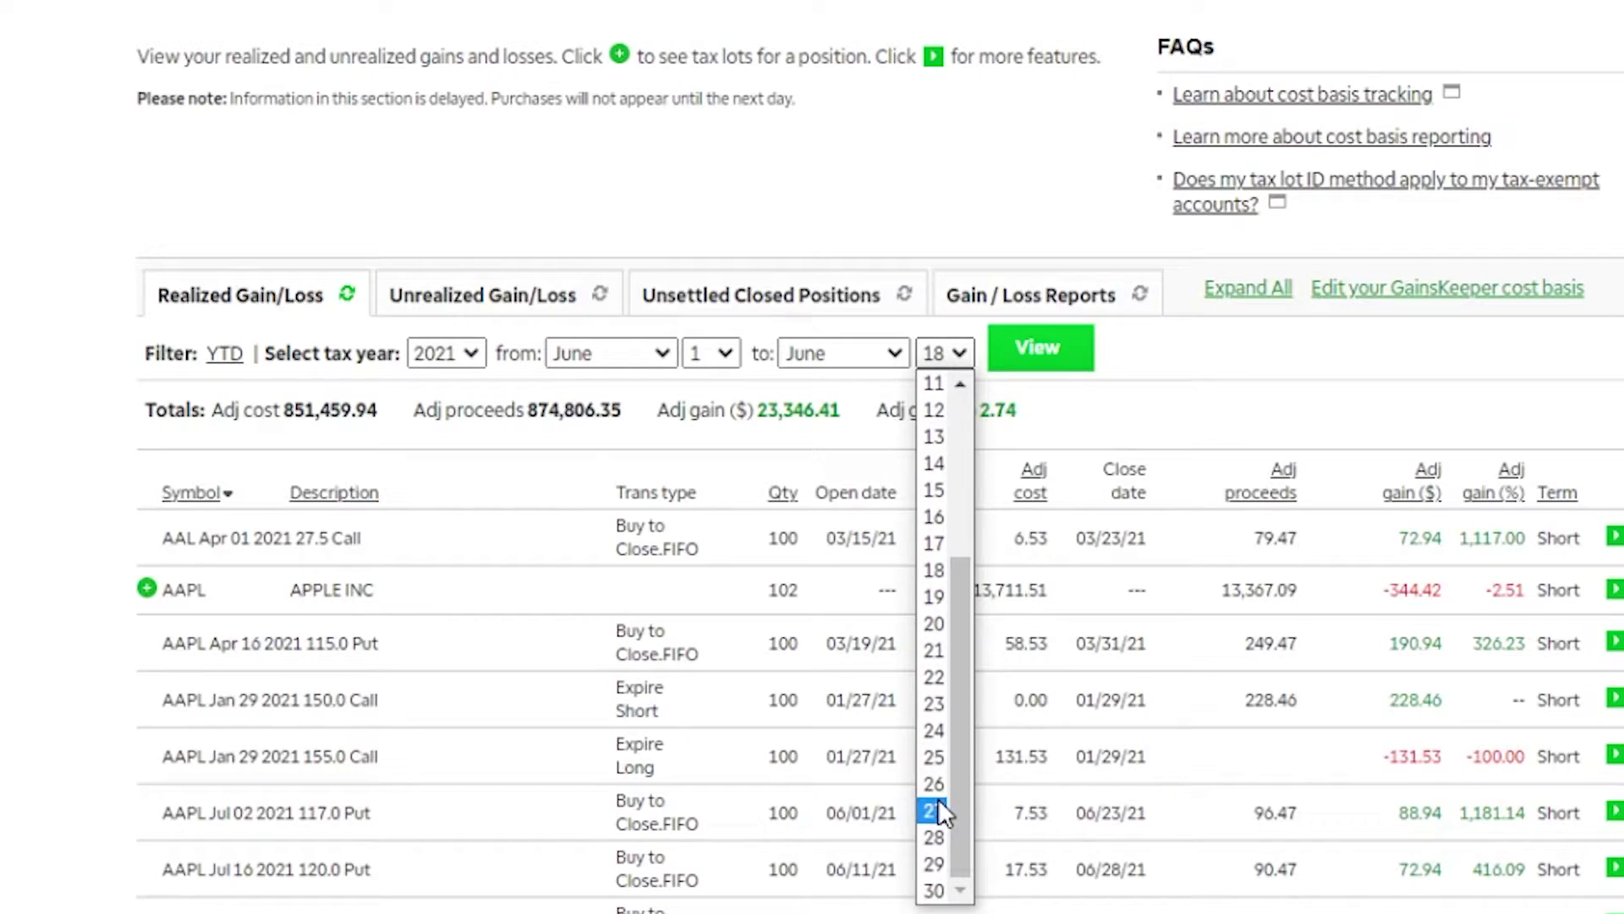
{"action": "left_click", "coordinate": [934, 890]}
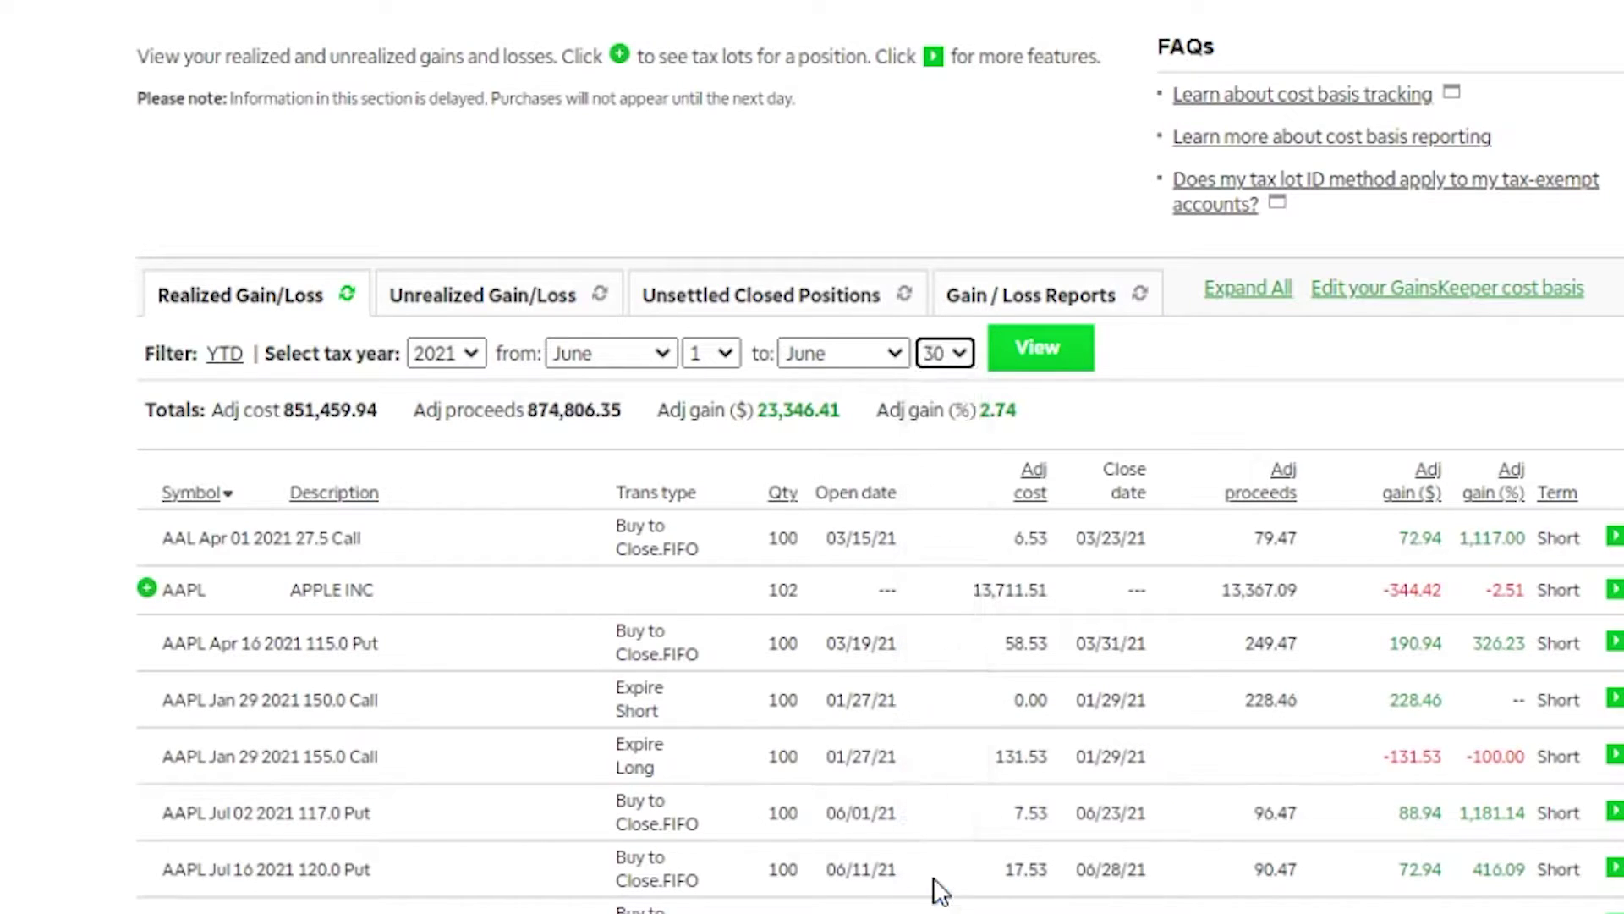
{"action": "left_click", "coordinate": [1049, 343]}
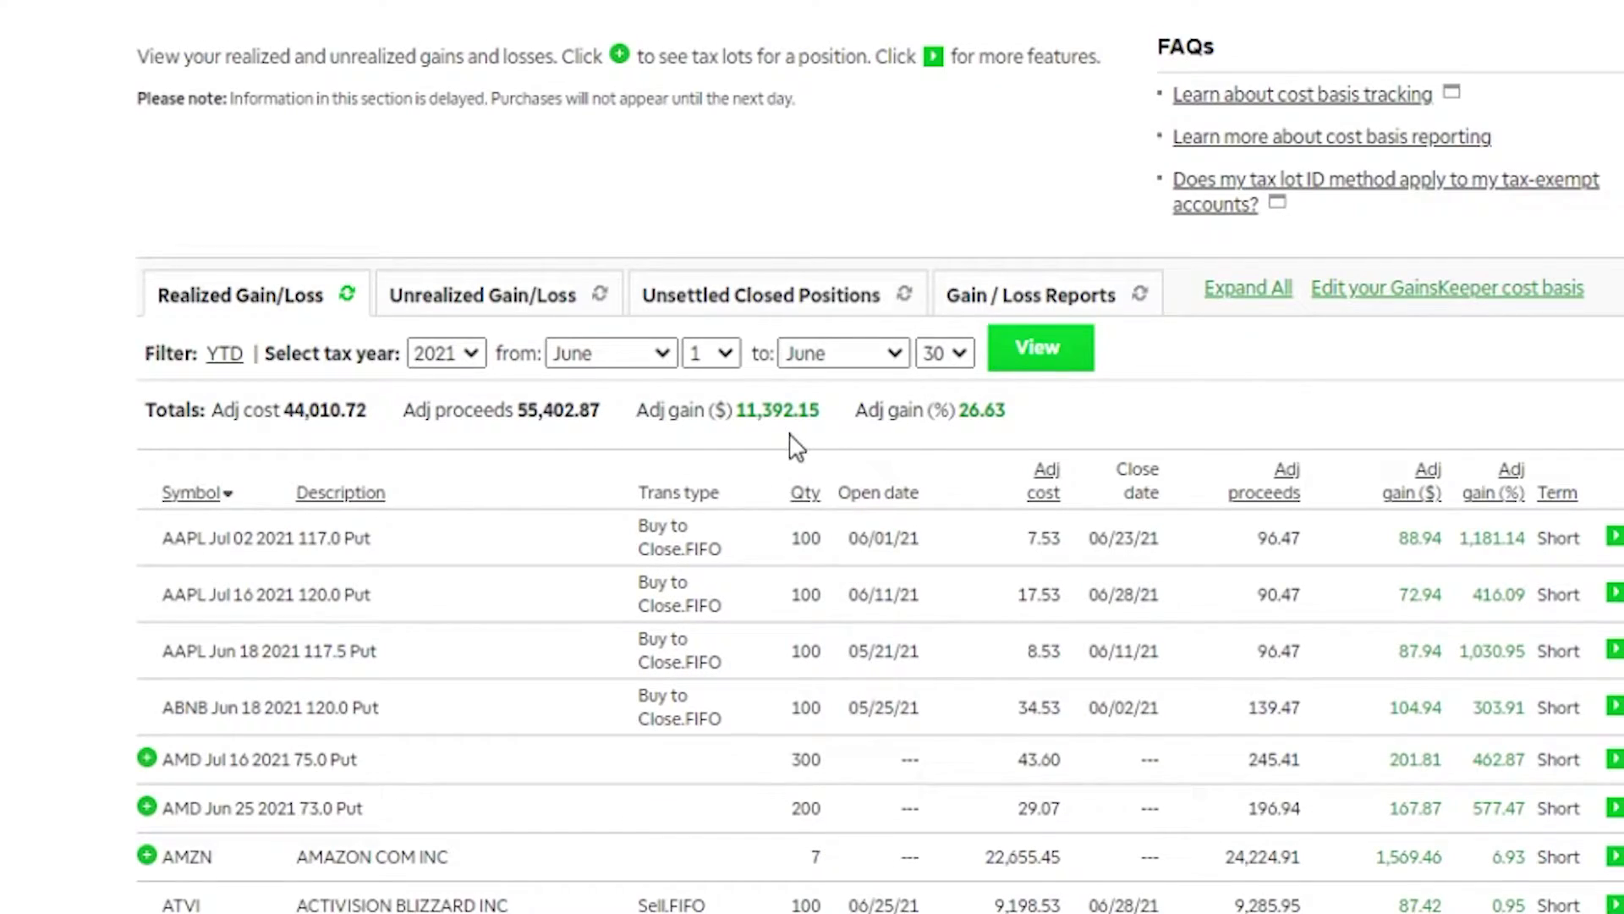
{"action": "scroll", "coordinate": [791, 444], "scroll_direction": "down", "scroll_amount": 7}
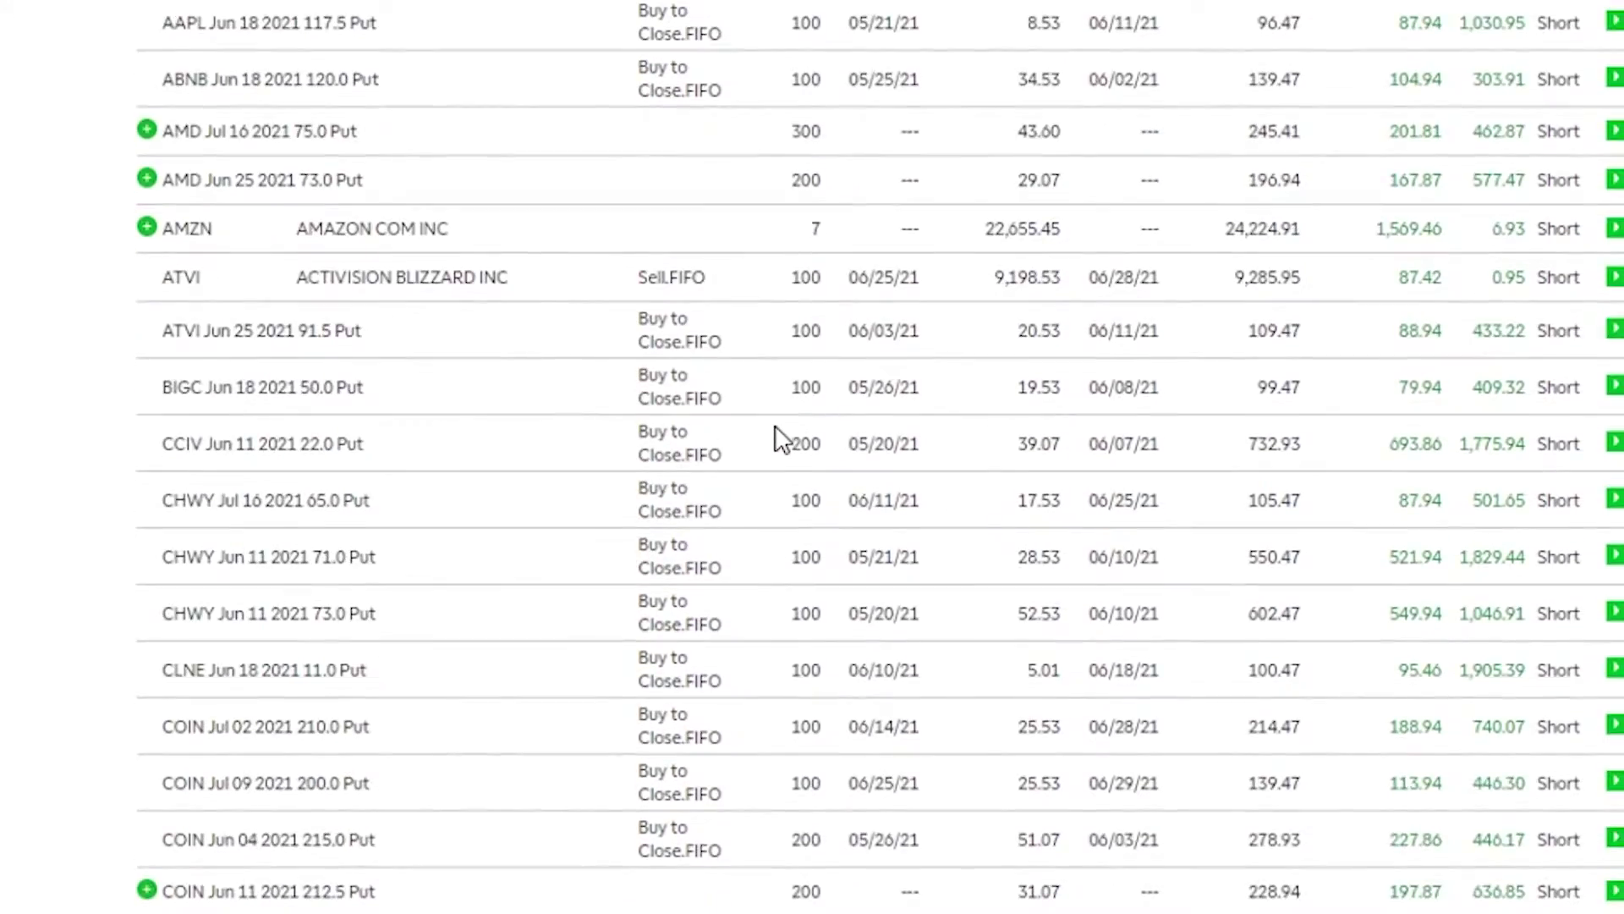
{"action": "scroll", "coordinate": [774, 439], "scroll_direction": "down", "scroll_amount": 5}
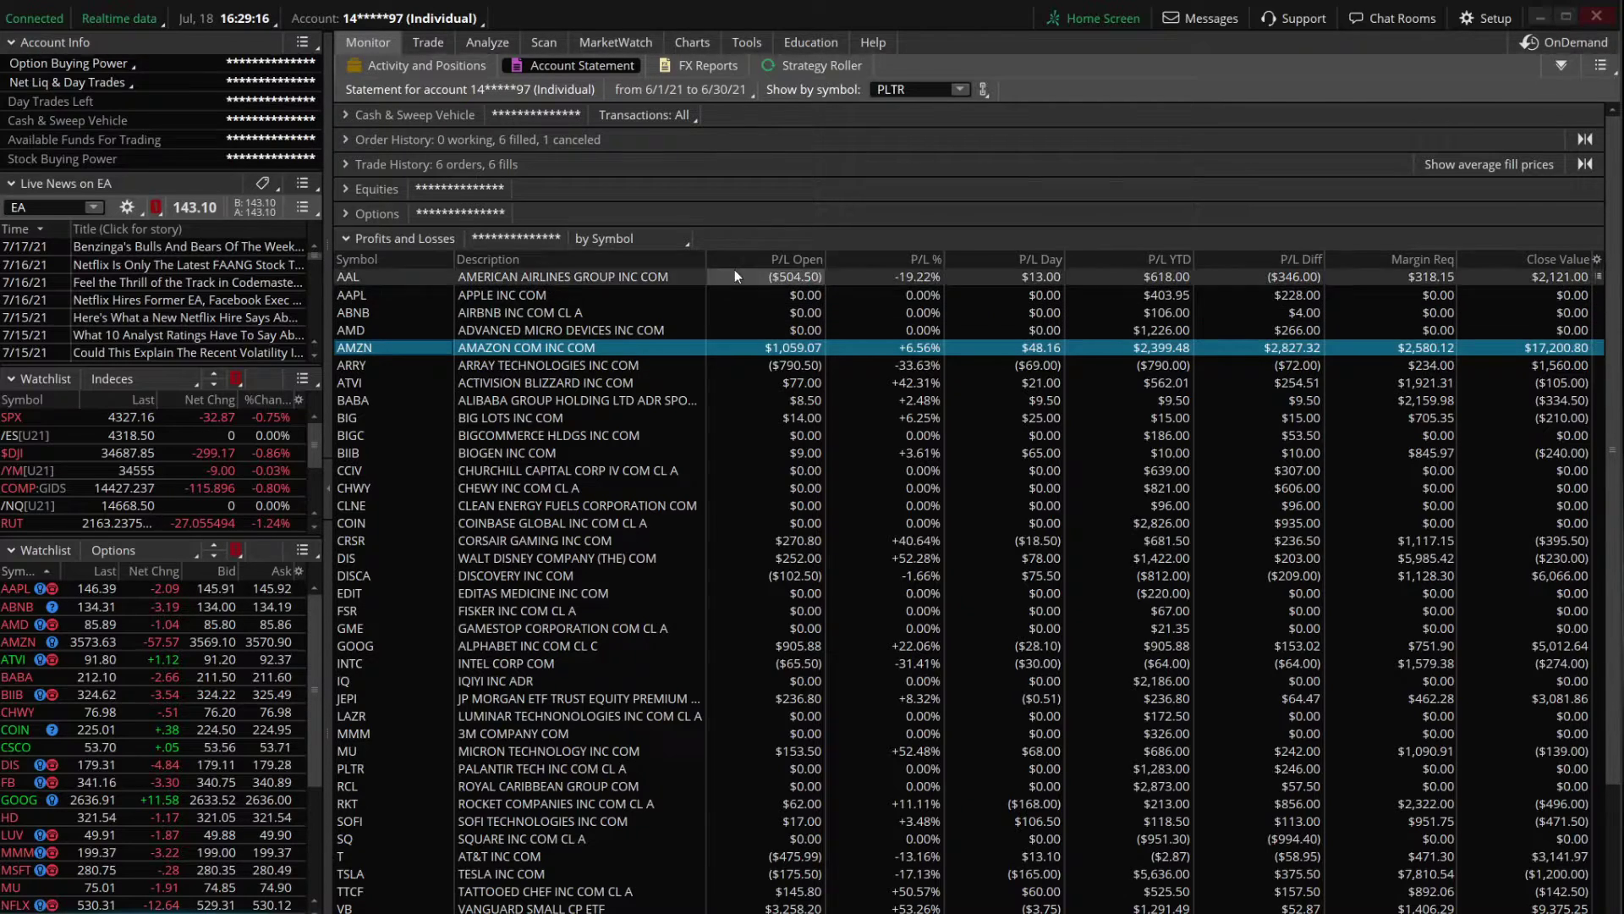
Collapse Profits and Losses to show the Account Summary and reset the period to 1 day
{"action": "left_click", "coordinate": [408, 238]}
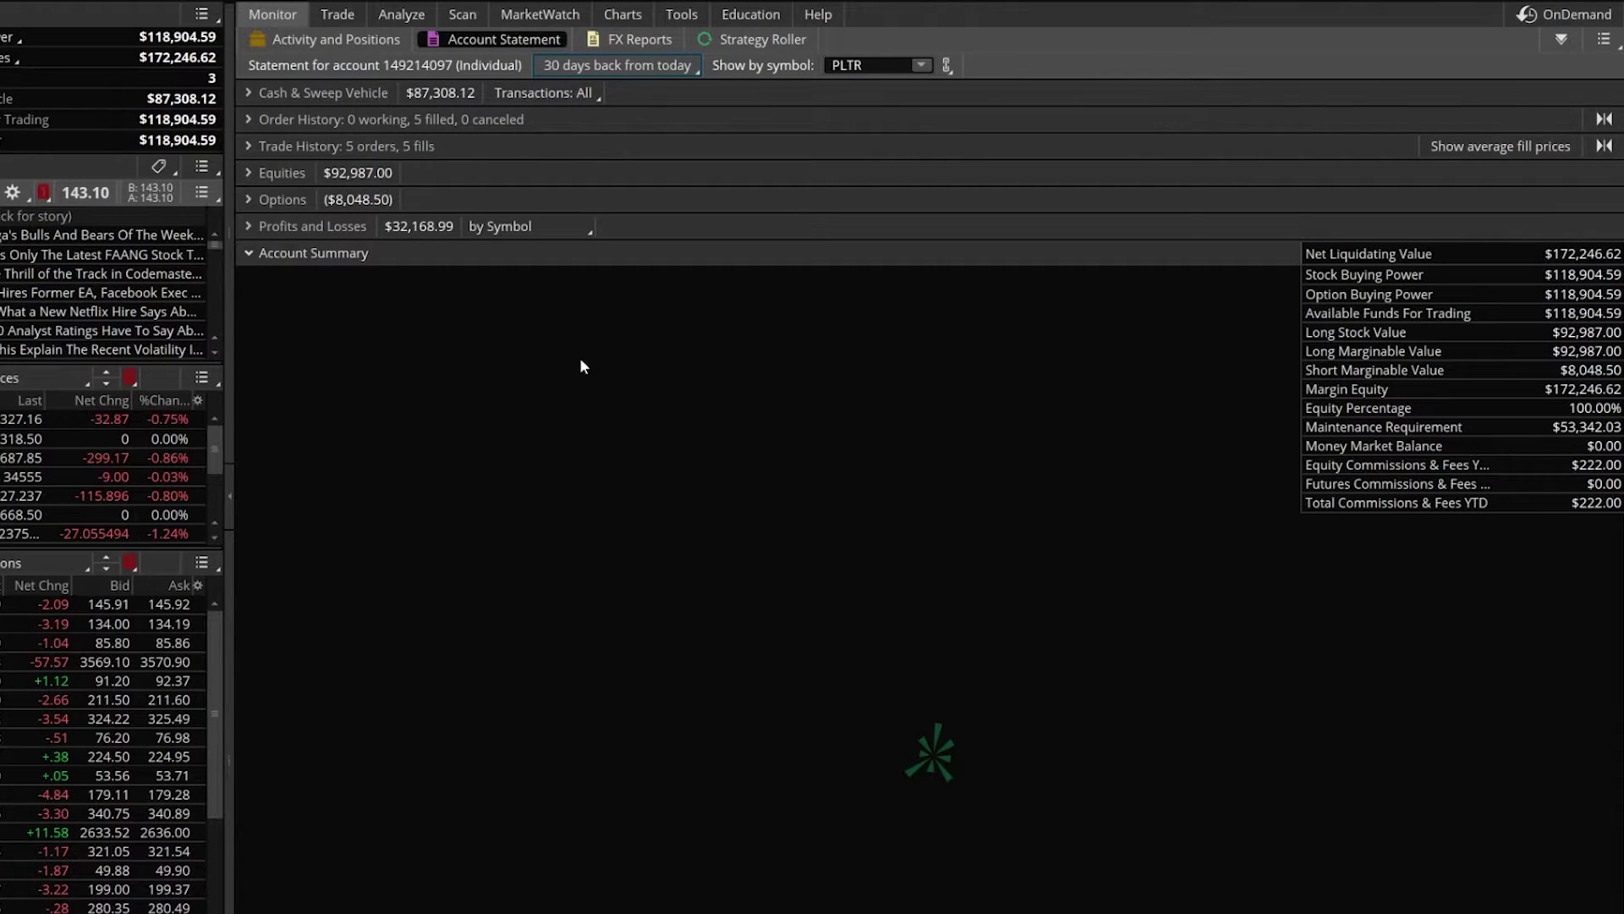
{"action": "left_click", "coordinate": [638, 64]}
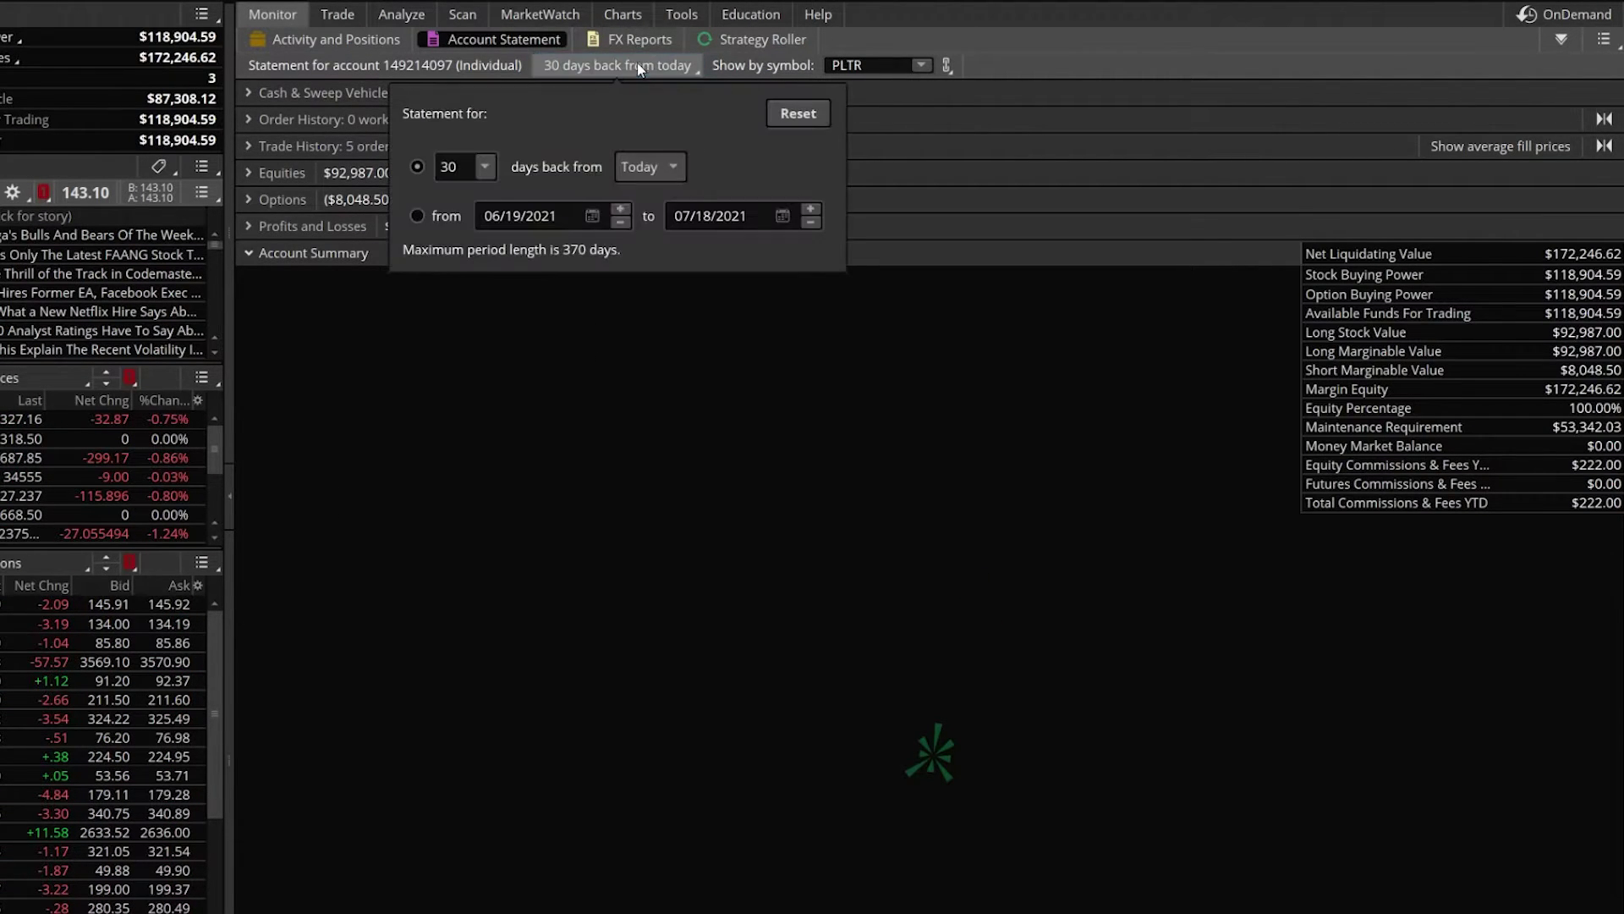
{"action": "left_click", "coordinate": [798, 113]}
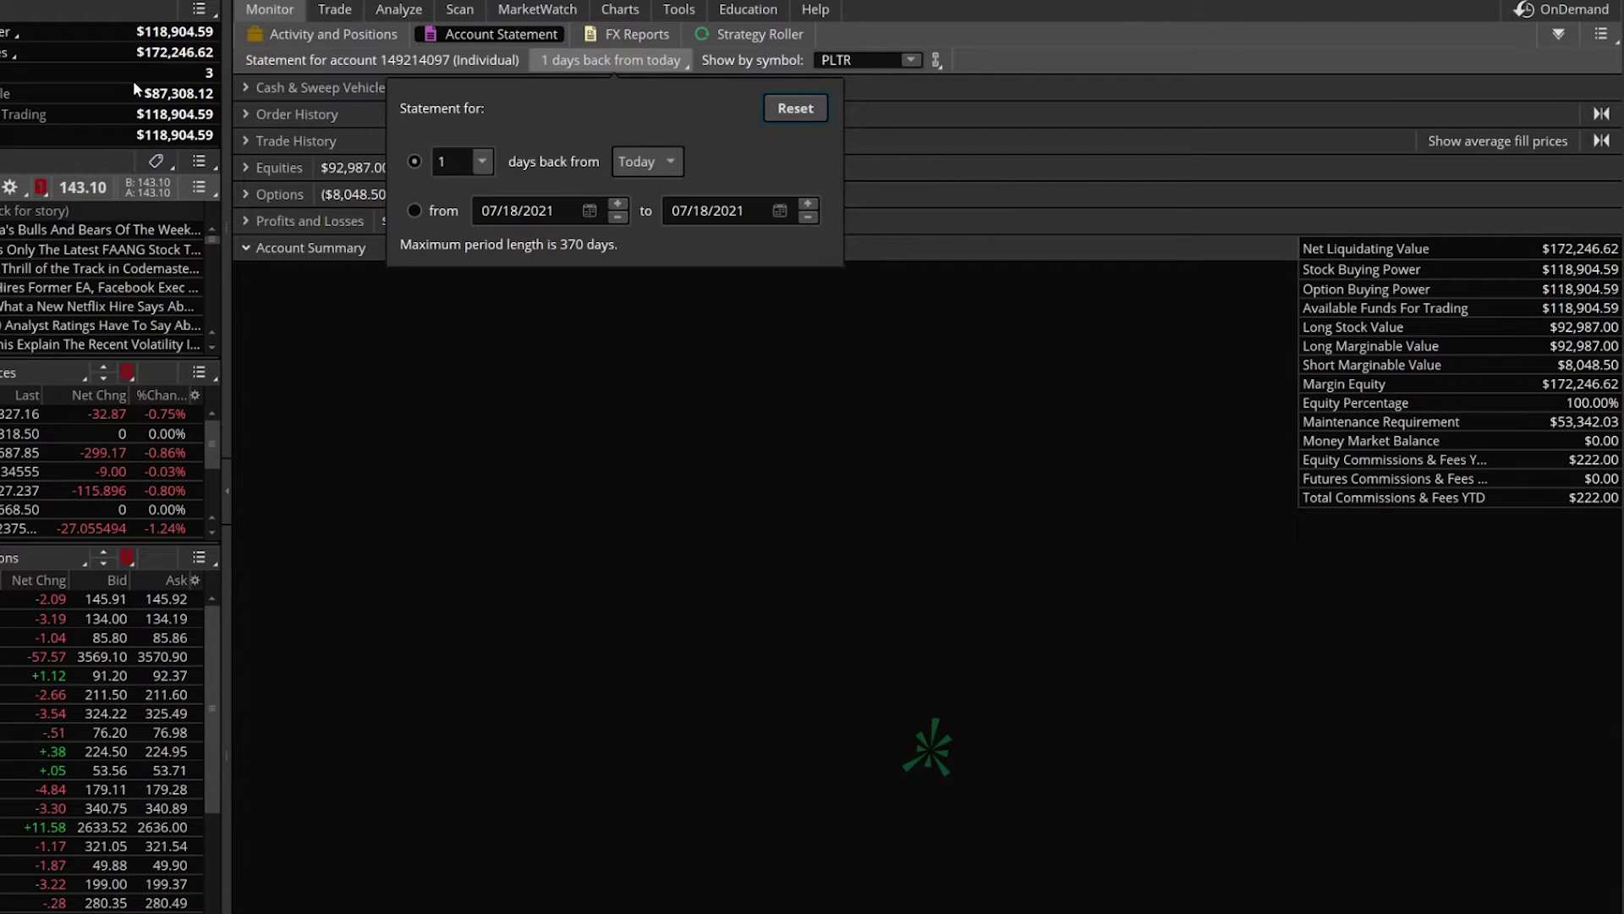
Set the statement to the single date 6/1/21, showing $164,232.36 net liquidating value and $115,684.72 stock buying power
{"action": "left_click", "coordinate": [413, 210]}
{"action": "left_click", "coordinate": [592, 61]}
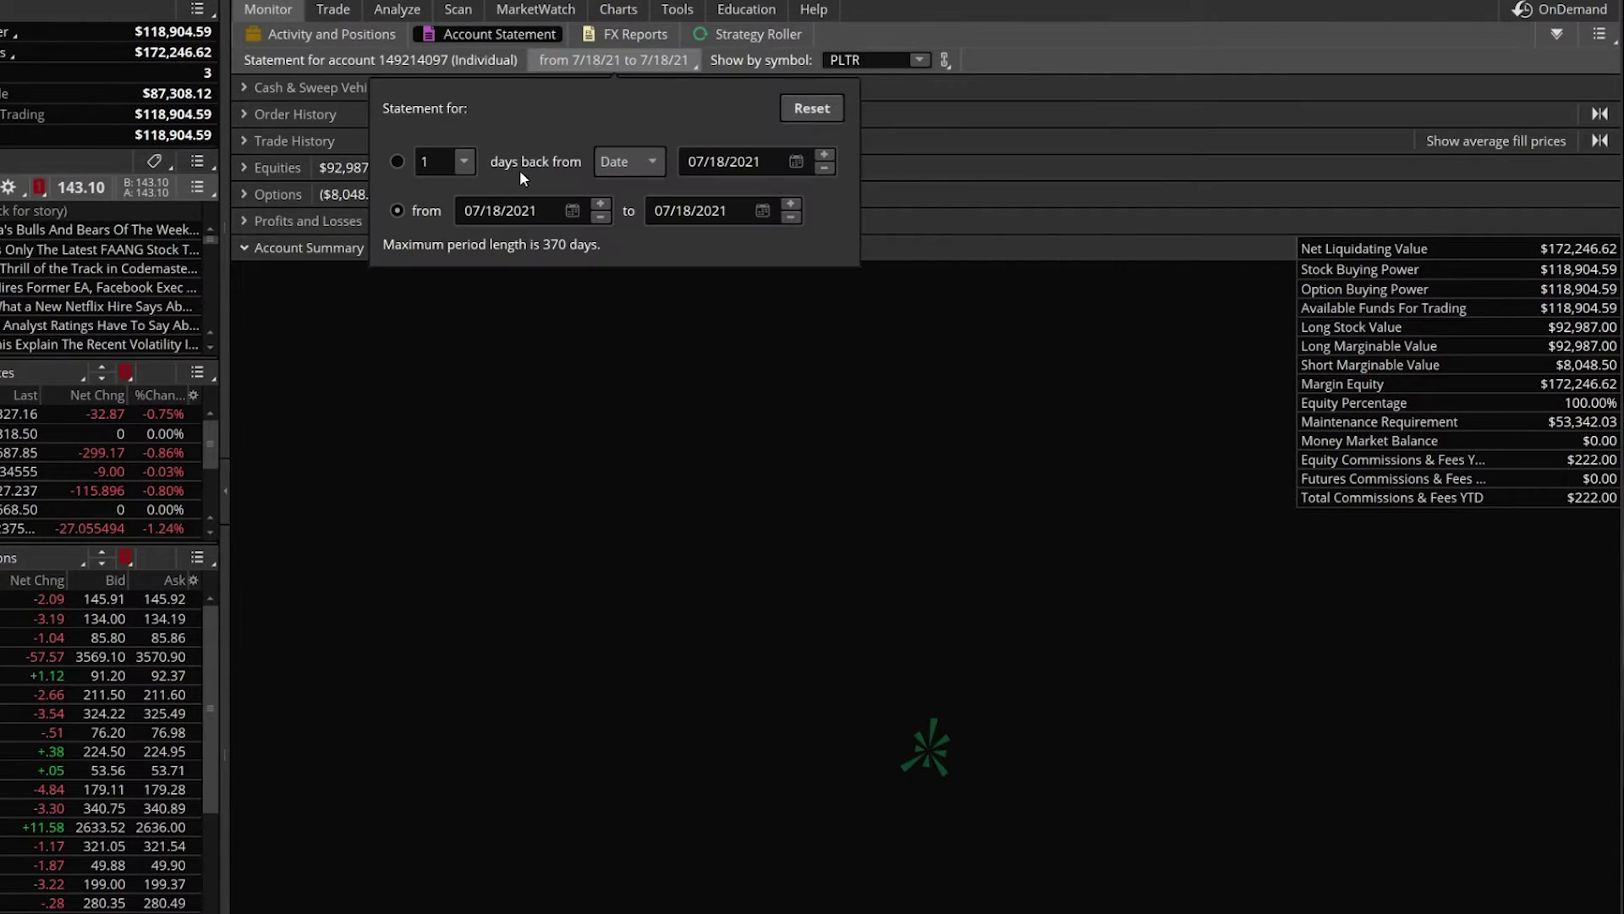
{"action": "left_click", "coordinate": [795, 160]}
{"action": "left_click", "coordinate": [662, 205]}
{"action": "left_click", "coordinate": [715, 269]}
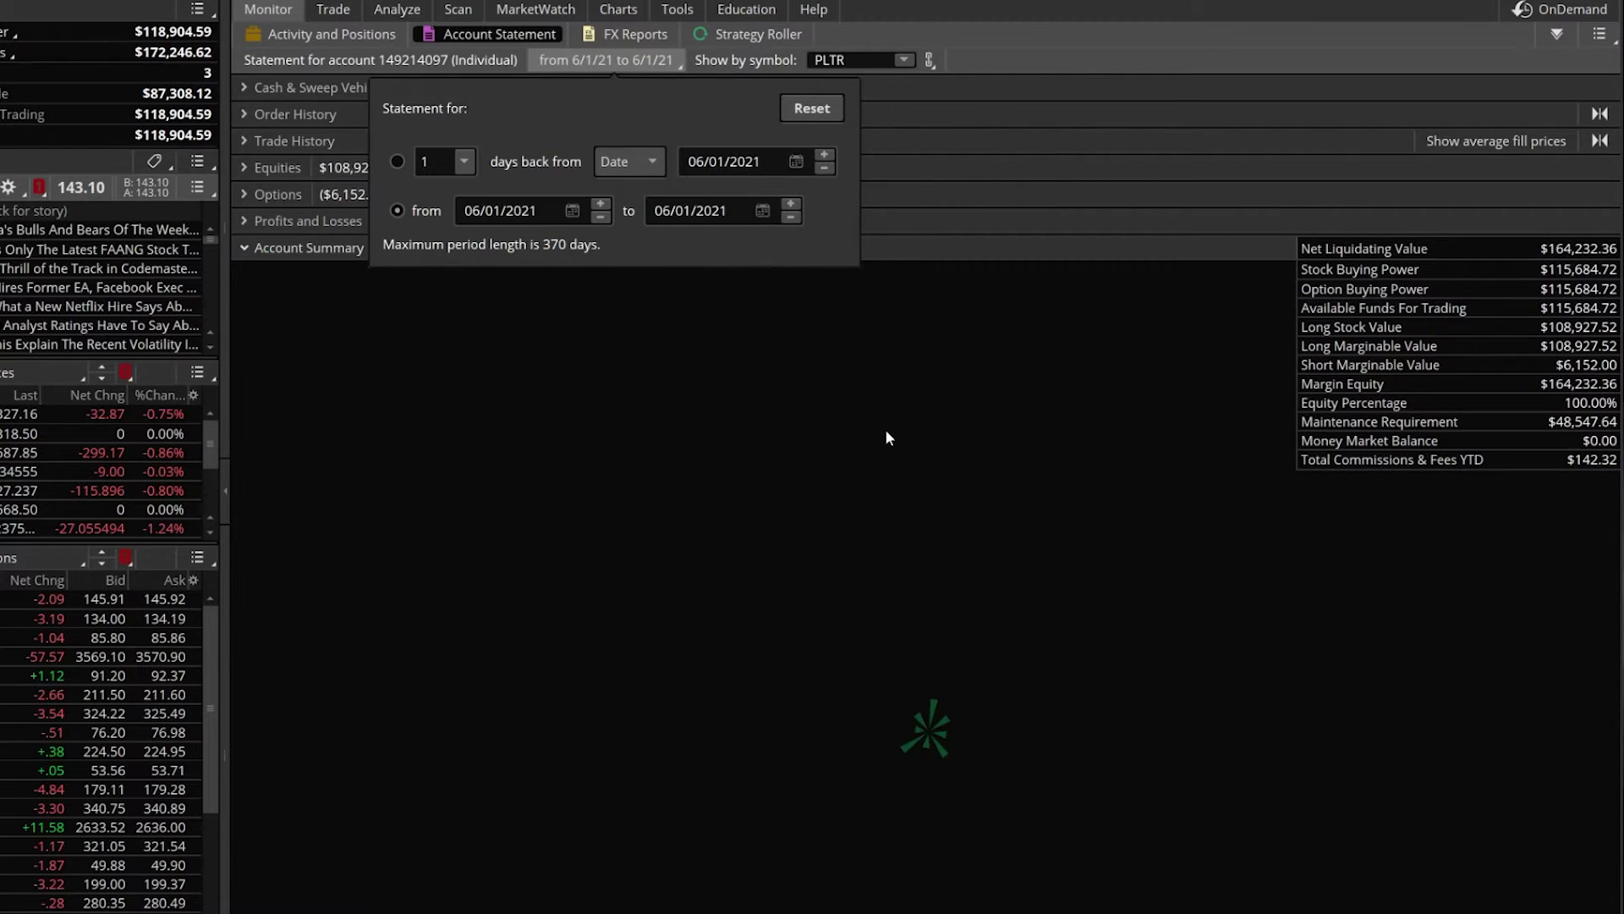
{"action": "left_click", "coordinate": [888, 430]}
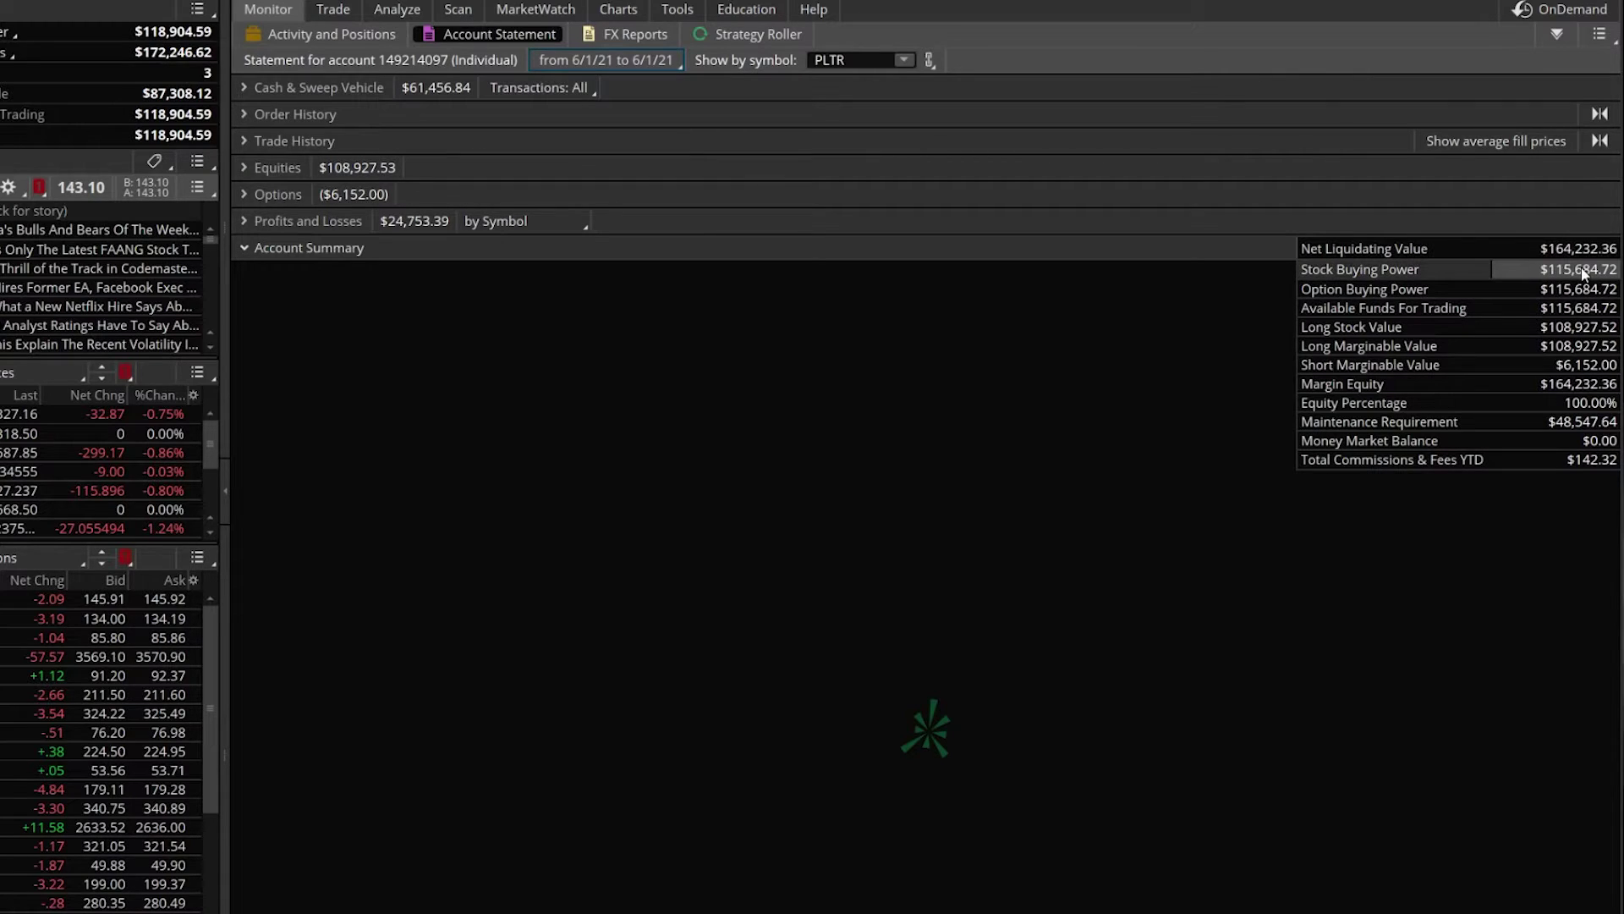
{"action": "mouse_move", "coordinate": [1474, 283]}
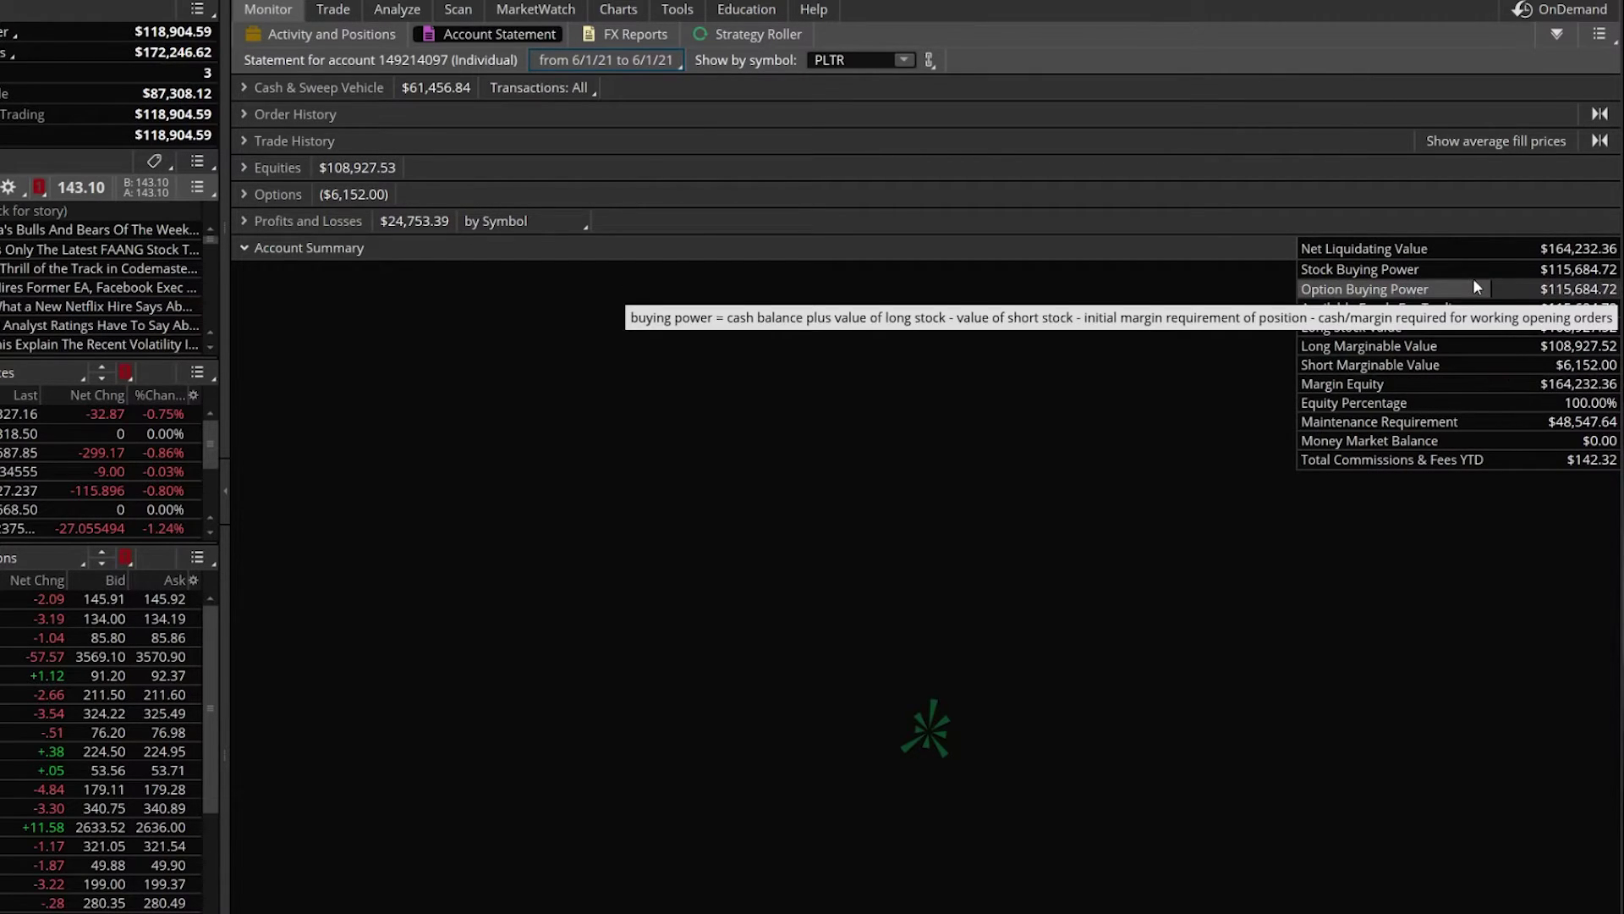